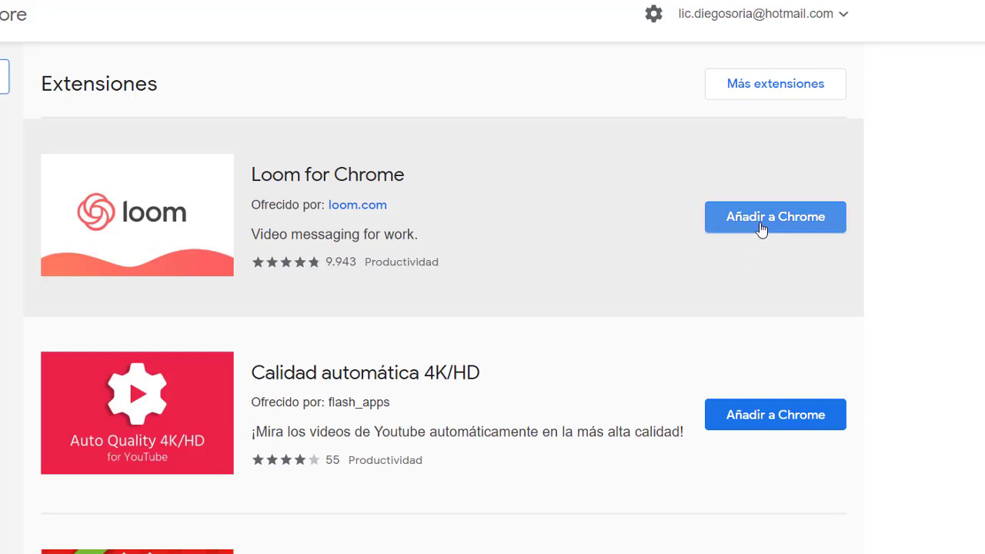
Step: Install the Loom for Chrome extension from the Chrome Web Store
click(761, 224)
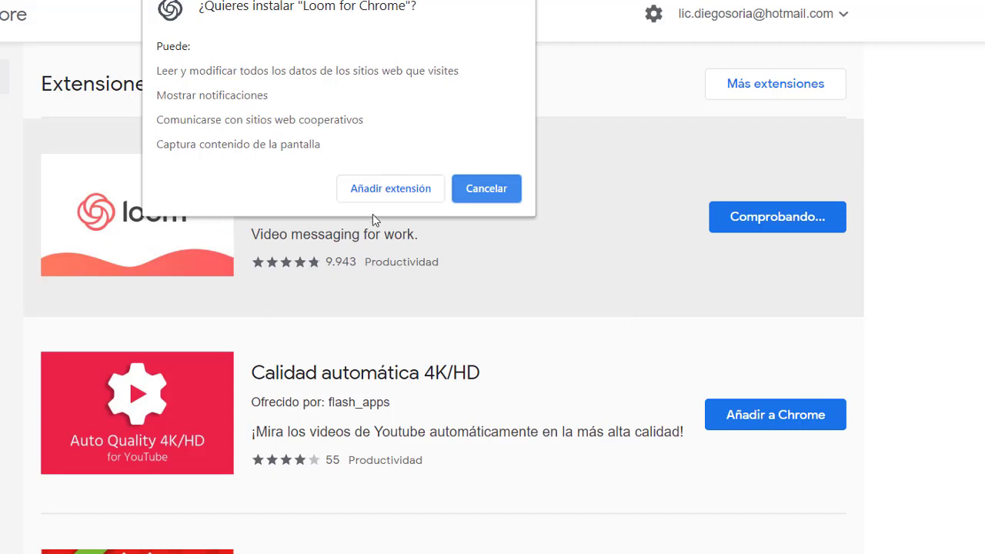
click(377, 190)
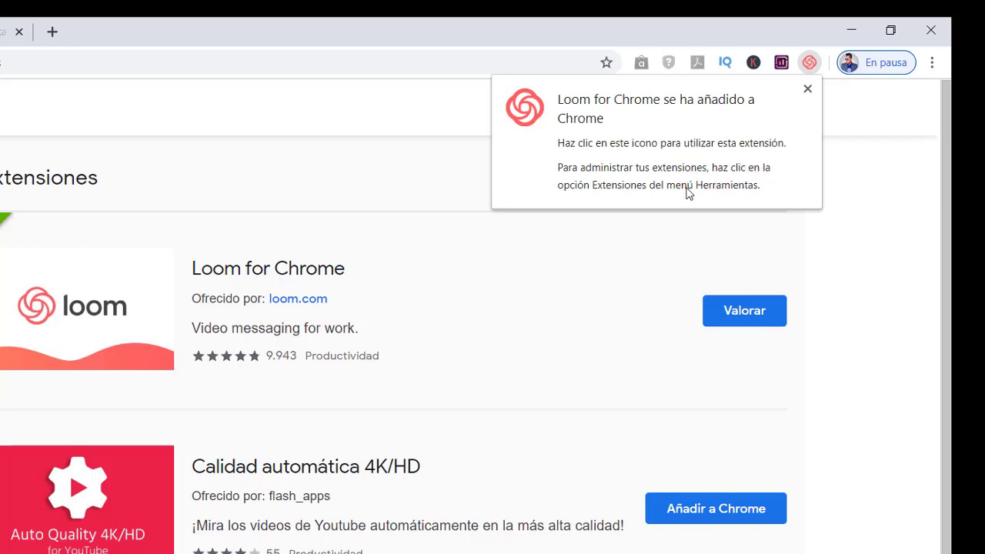
Step: Open the Loom extension, sign in with the Google account and agree to the Terms of Service
click(810, 67)
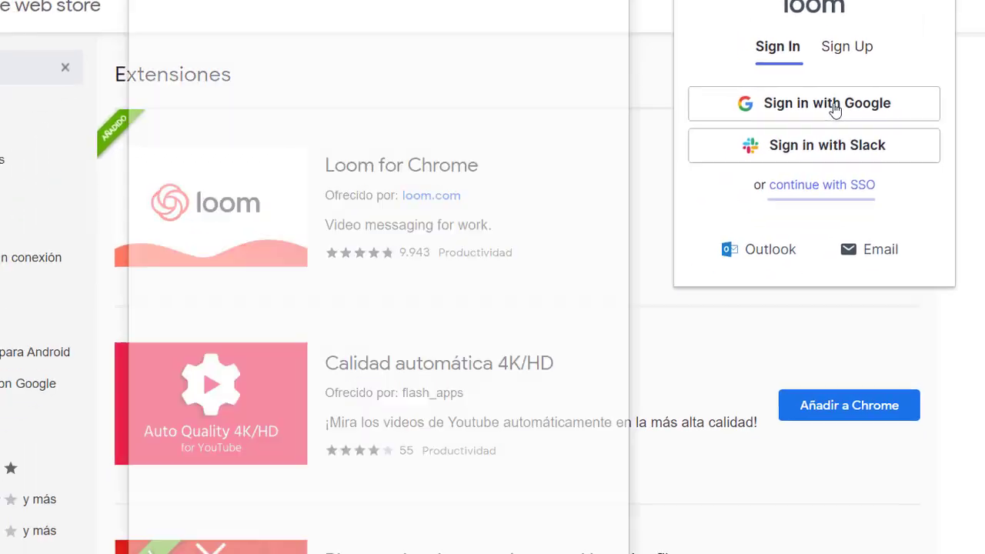
click(702, 209)
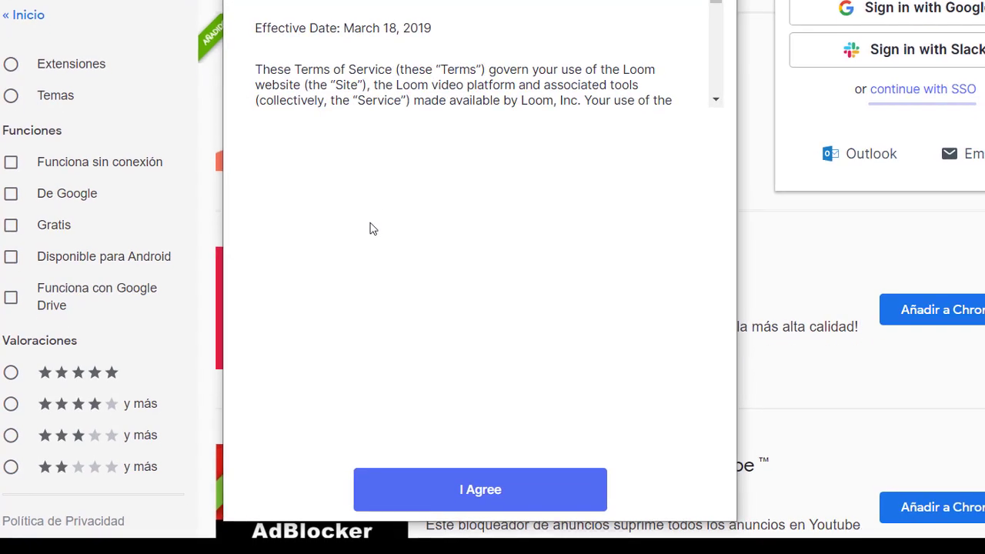
click(460, 471)
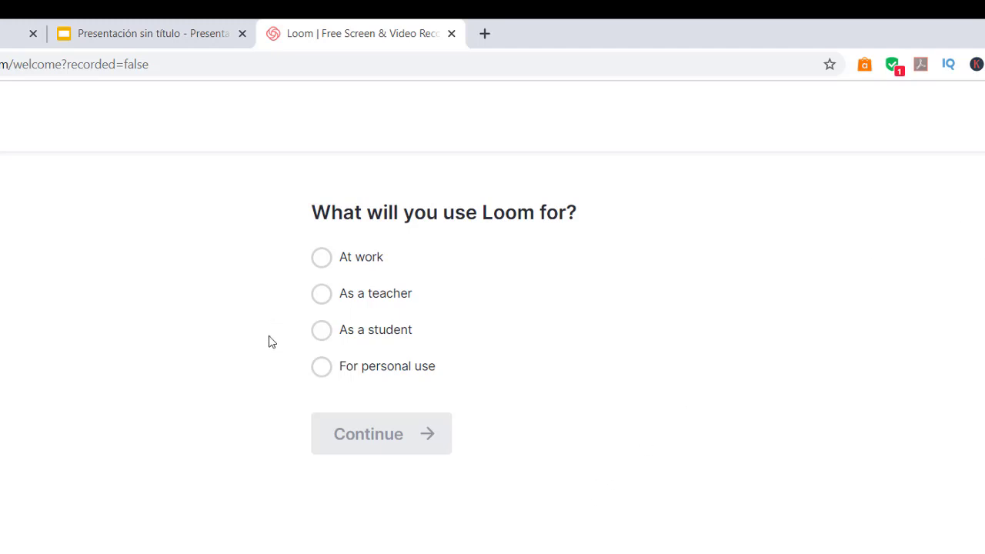
Step: Complete the Loom welcome questions with use as a teacher, and enable notifications for video views and replies
click(321, 297)
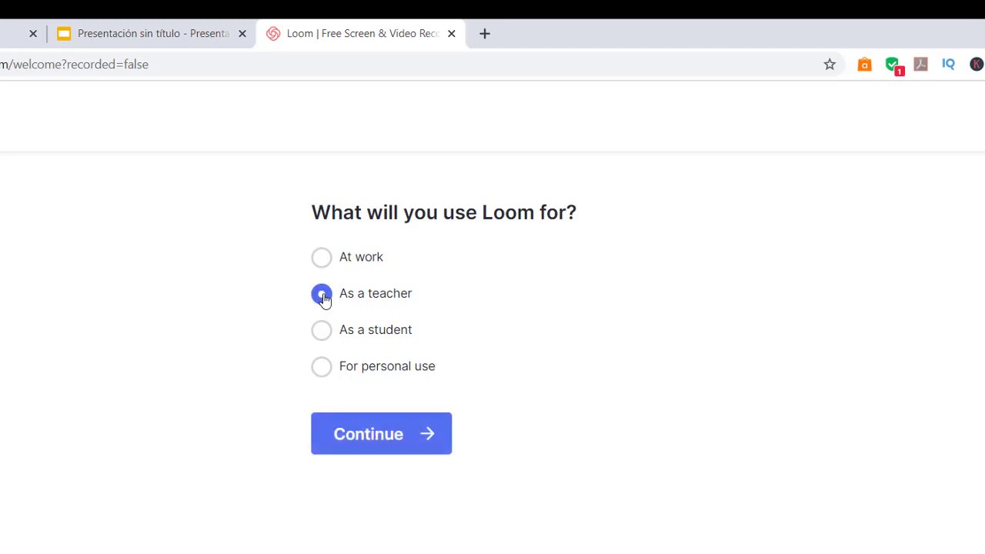
click(387, 447)
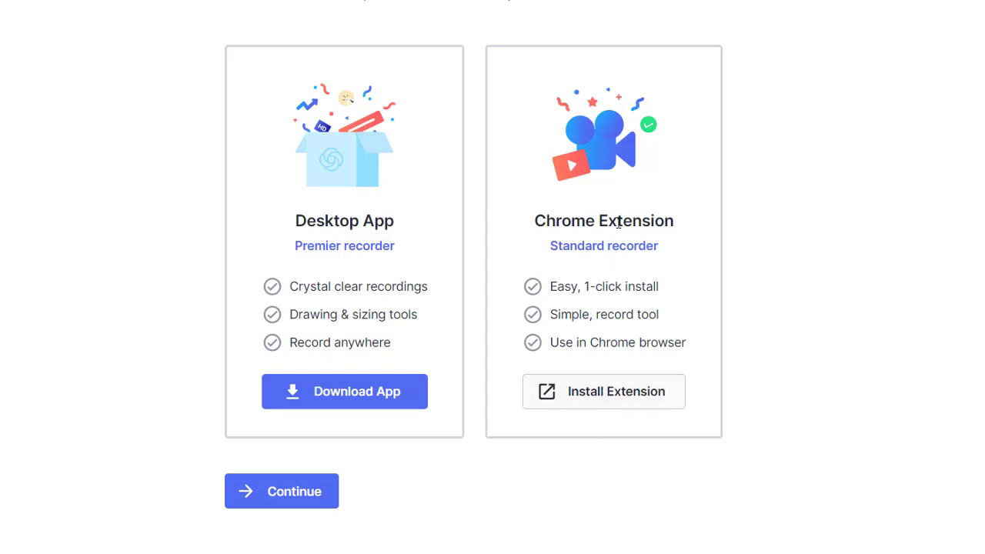
click(291, 502)
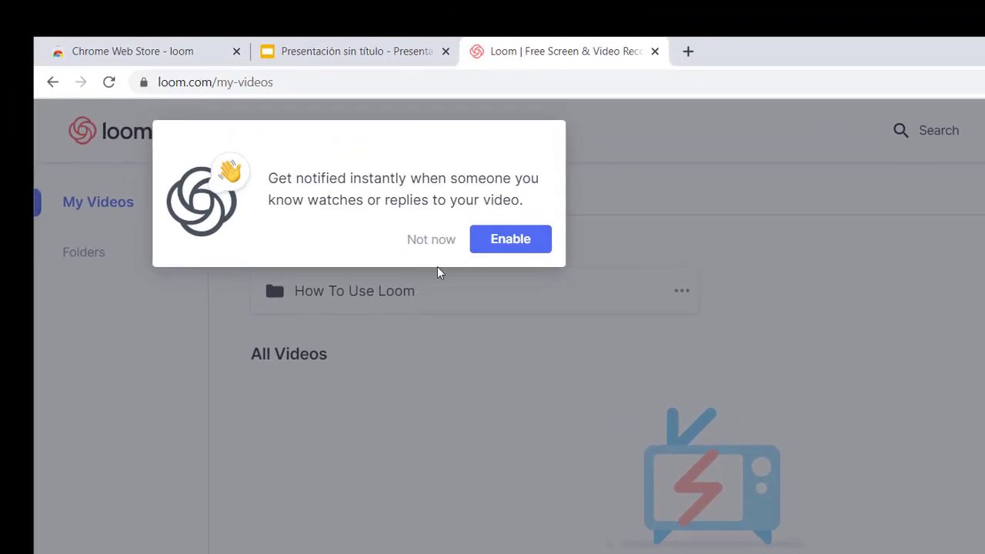
click(496, 248)
click(278, 187)
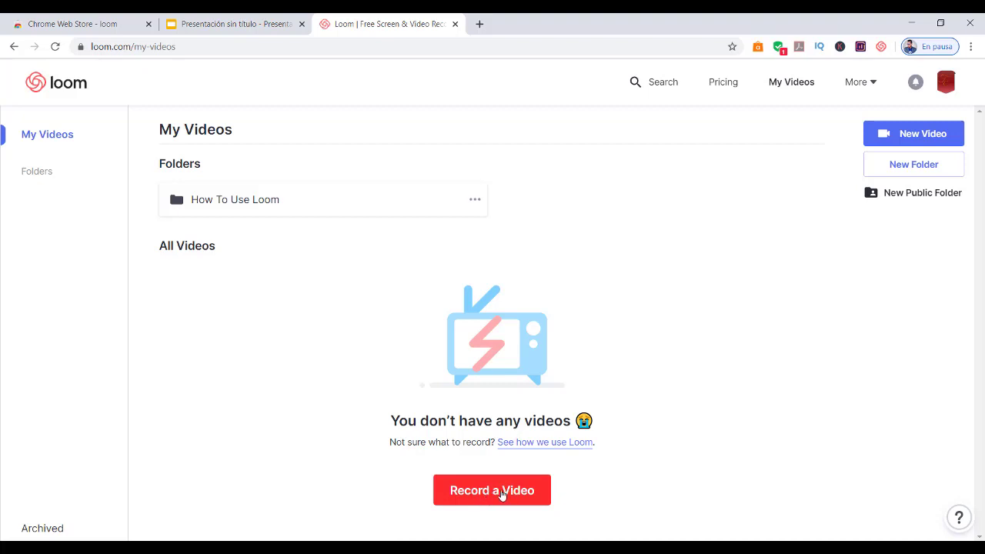
Step: Open the recorder for a new video and allow Loom to use the microphone and camera
click(904, 136)
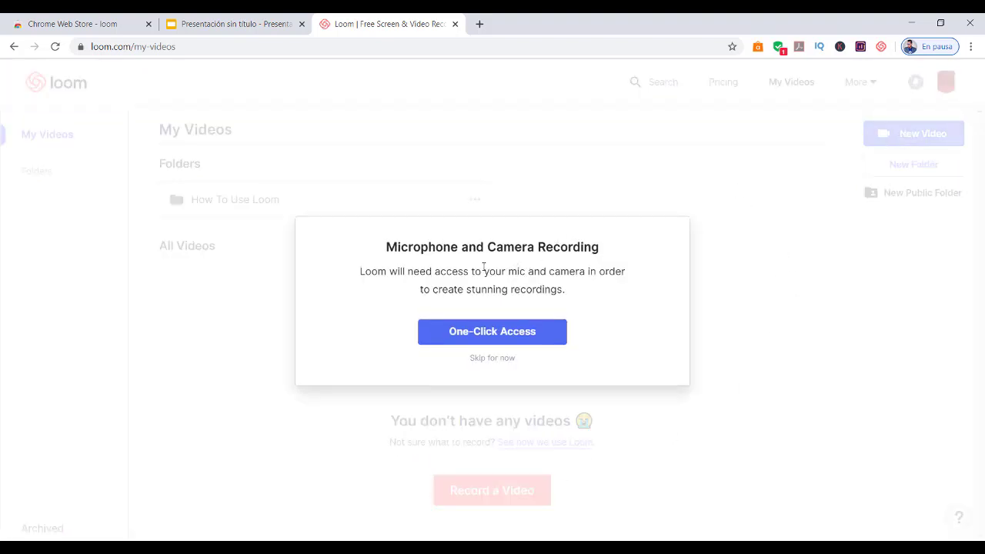
click(474, 337)
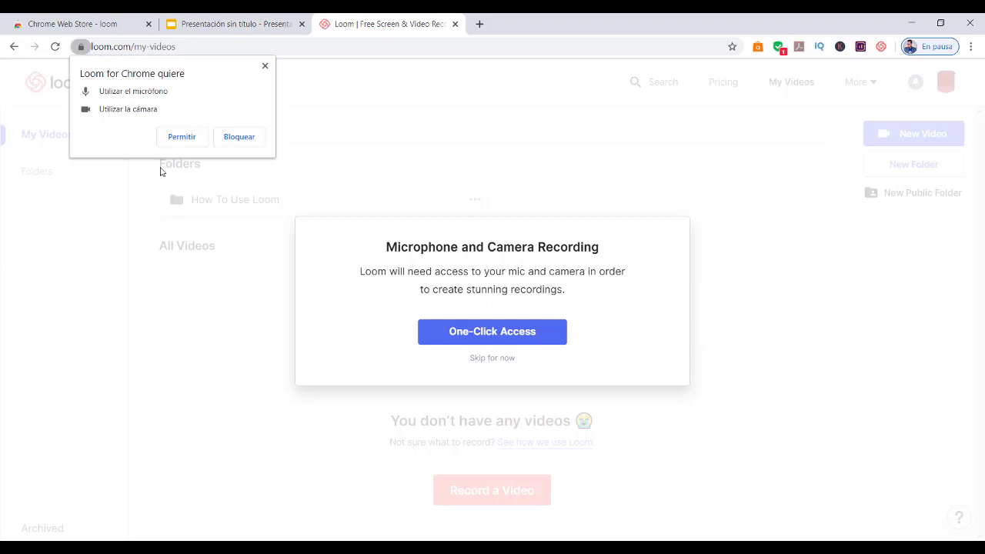
click(177, 138)
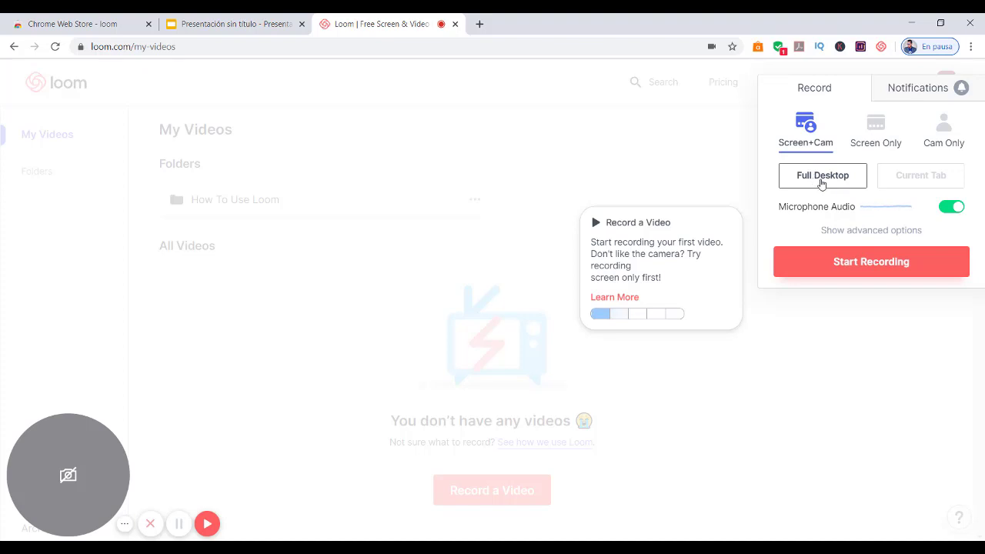
Step: Try the Current Tab area and the Screen Only, Cam Only and Screen+Cam modes, and try to start recording
click(911, 180)
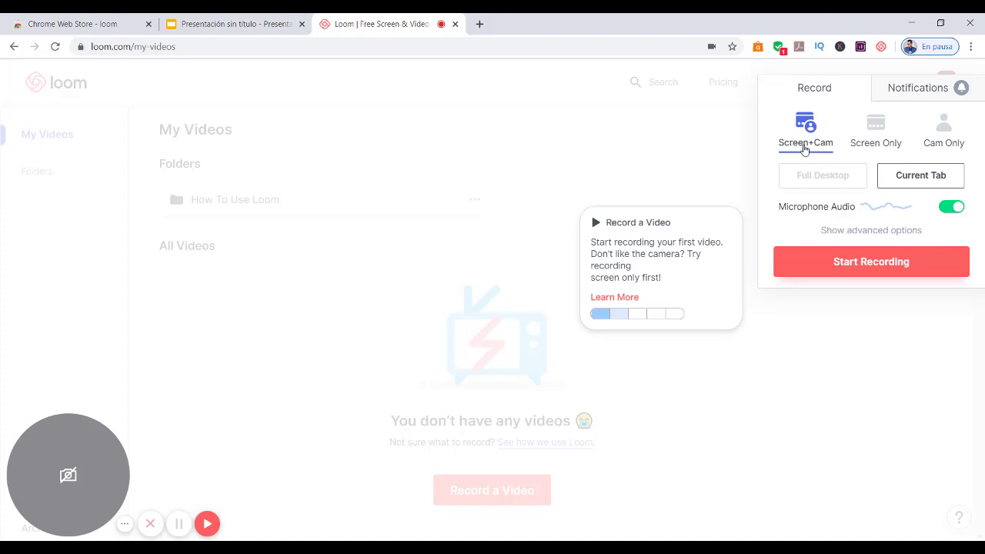
click(875, 132)
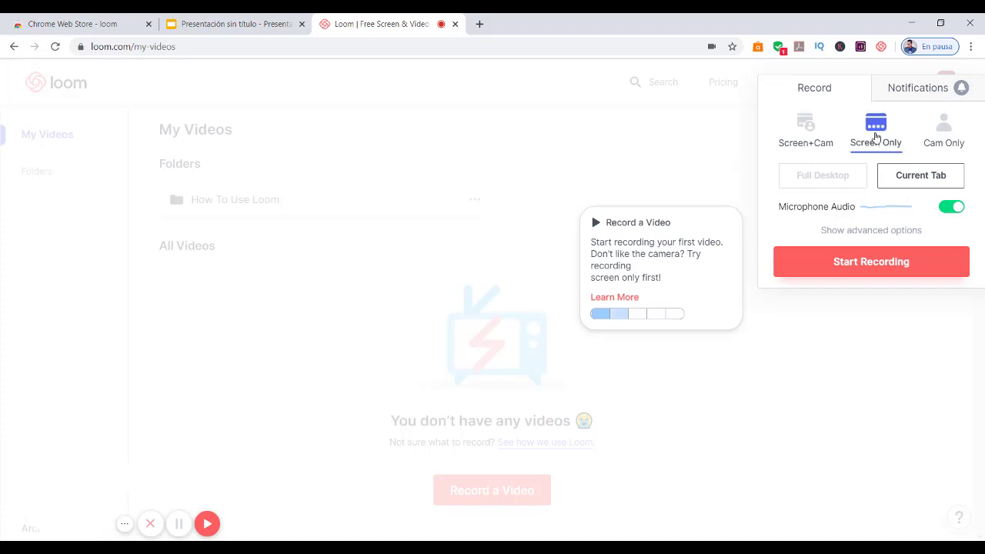
click(945, 135)
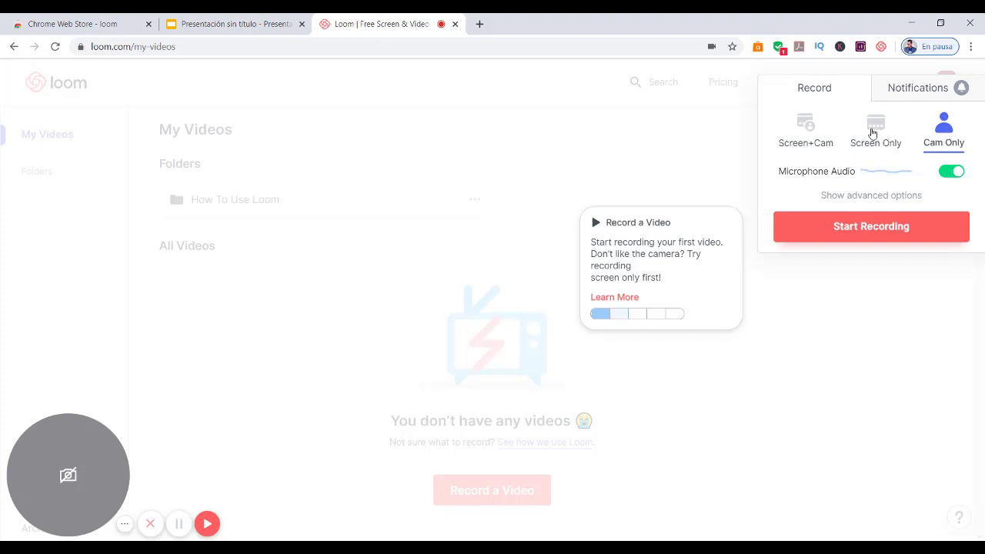
click(801, 131)
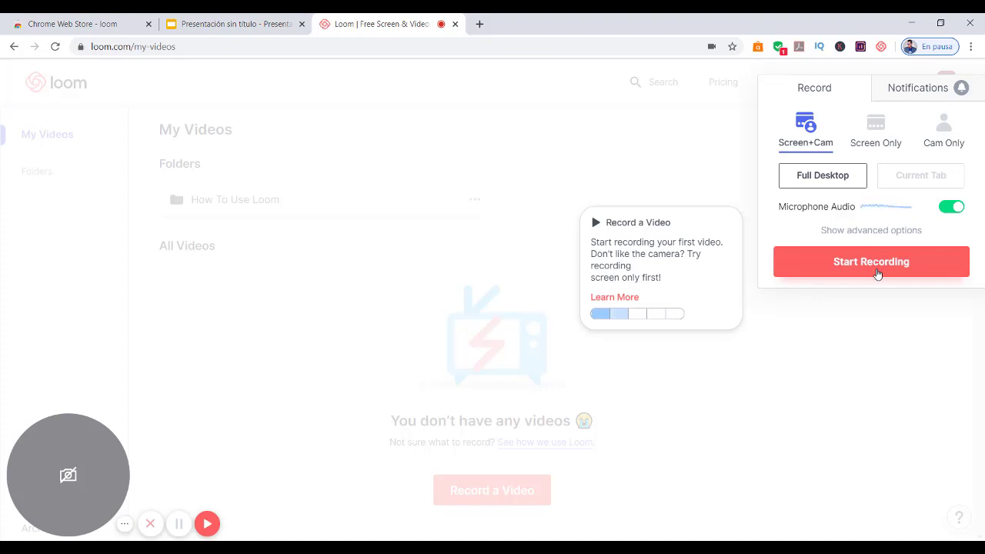
click(828, 274)
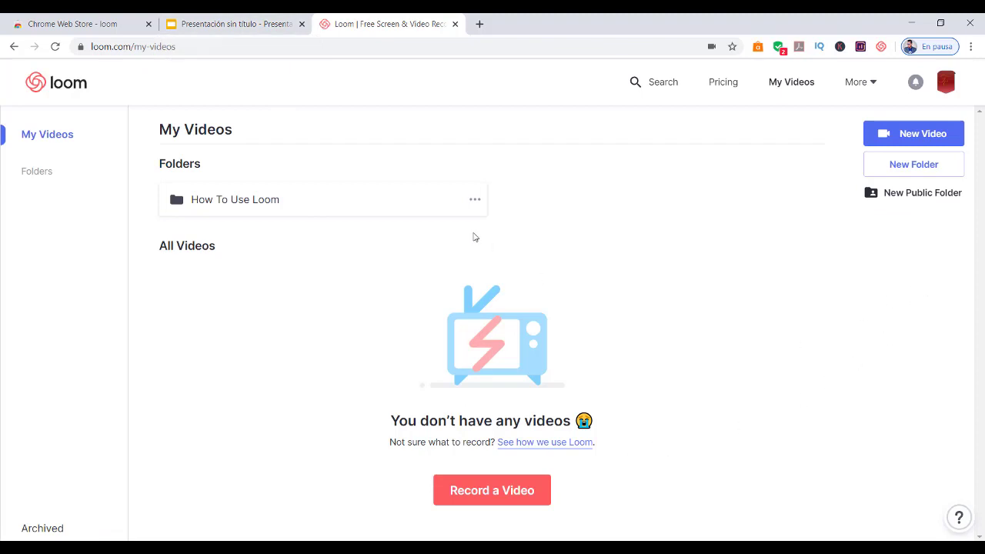
Step: Look at the Elementos de la comunicación presentation in Google Slides and return to Loom
click(199, 24)
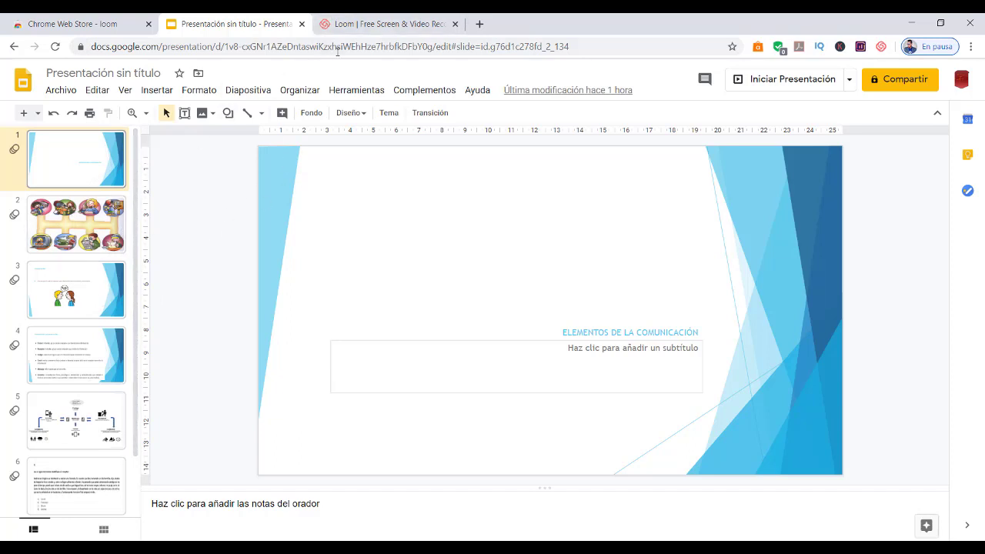
click(385, 24)
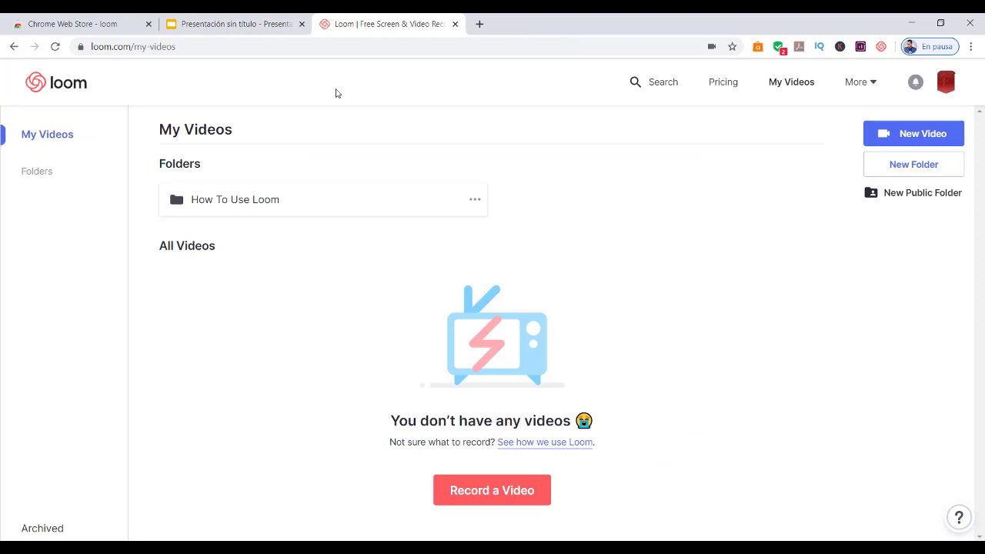
Step: Reopen the new video recorder, hide the advanced options and set the capture area to Current Tab
click(890, 137)
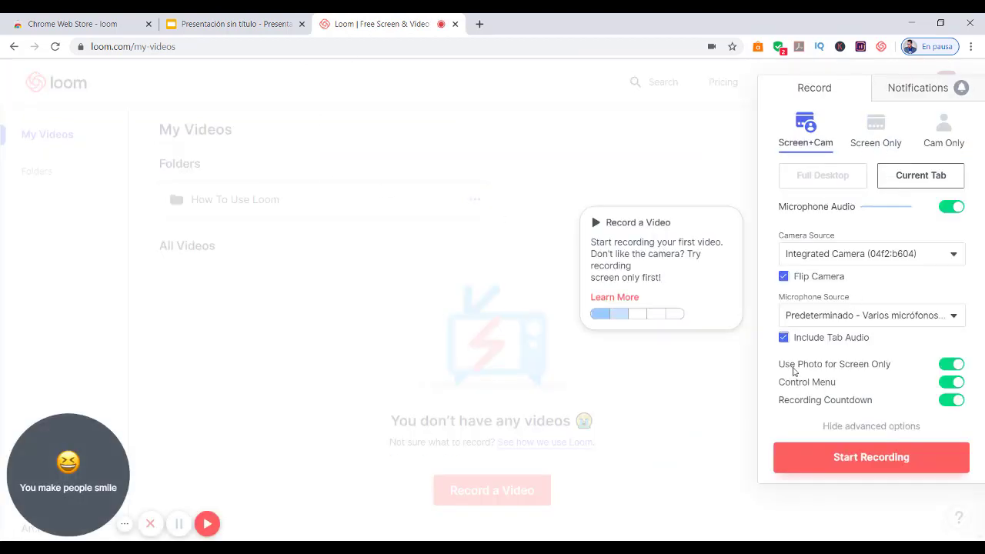
click(854, 427)
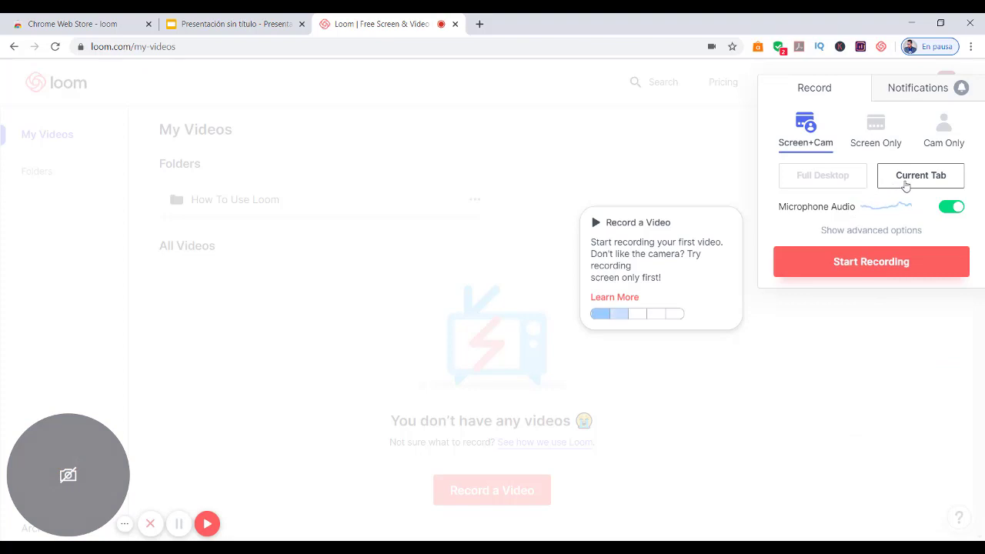
click(820, 175)
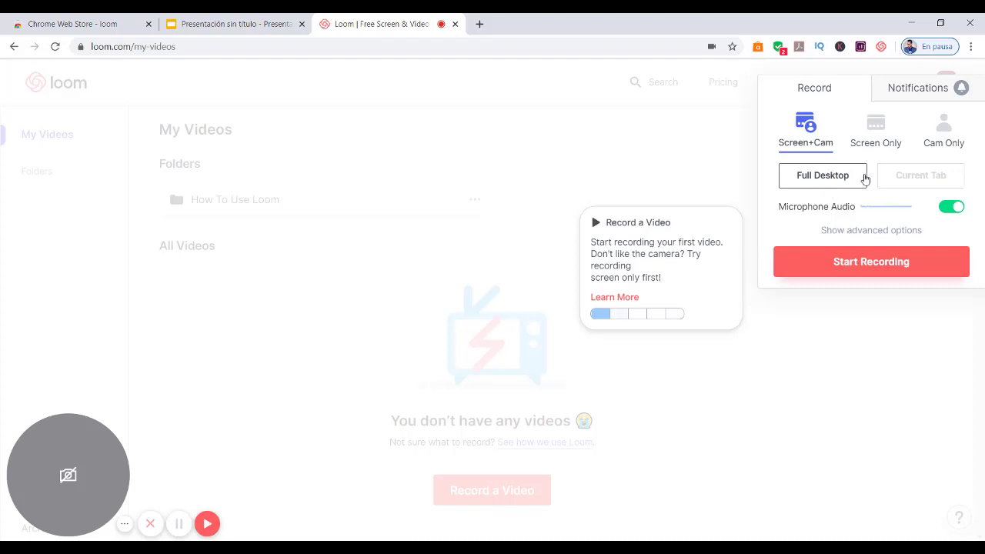
click(903, 181)
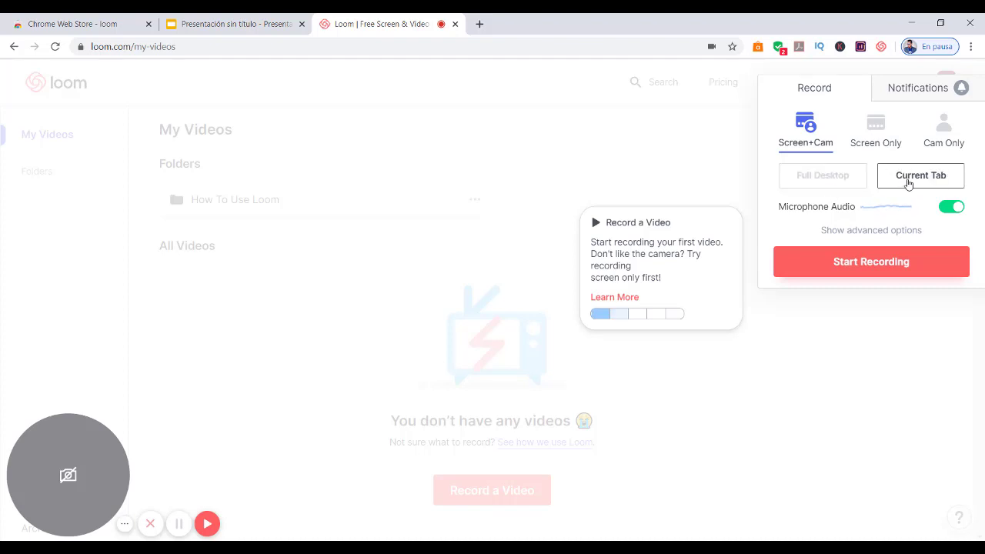
Step: Check the presentation in Google Slides, return to Loom and close its browser tab
click(236, 25)
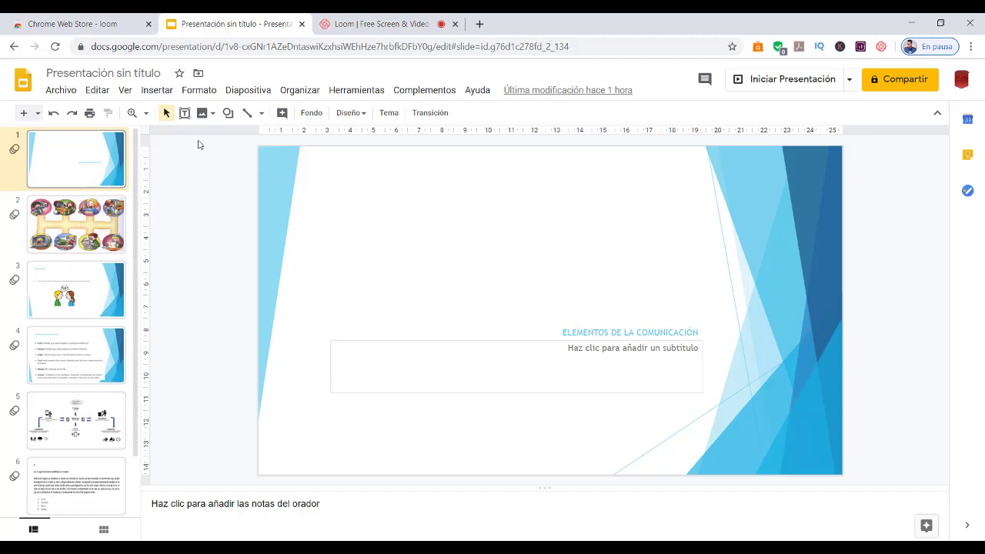
click(375, 22)
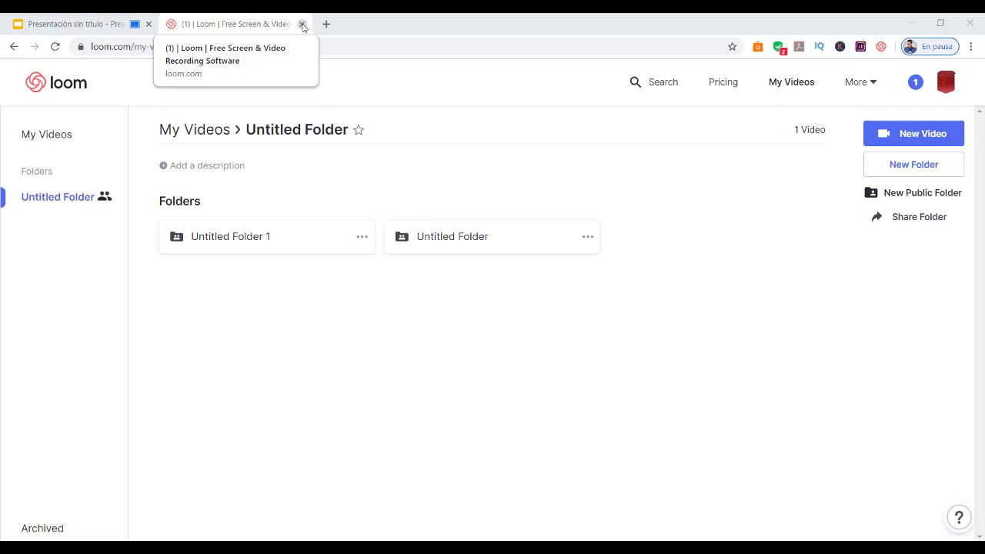
click(302, 24)
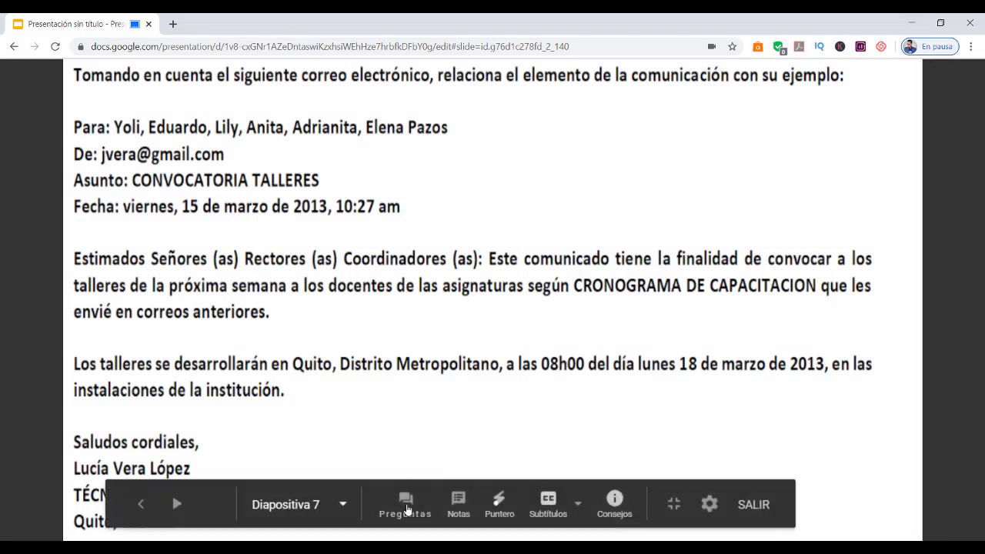
Step: Exit the slideshow and select the presentation's first slide in the editor
click(753, 504)
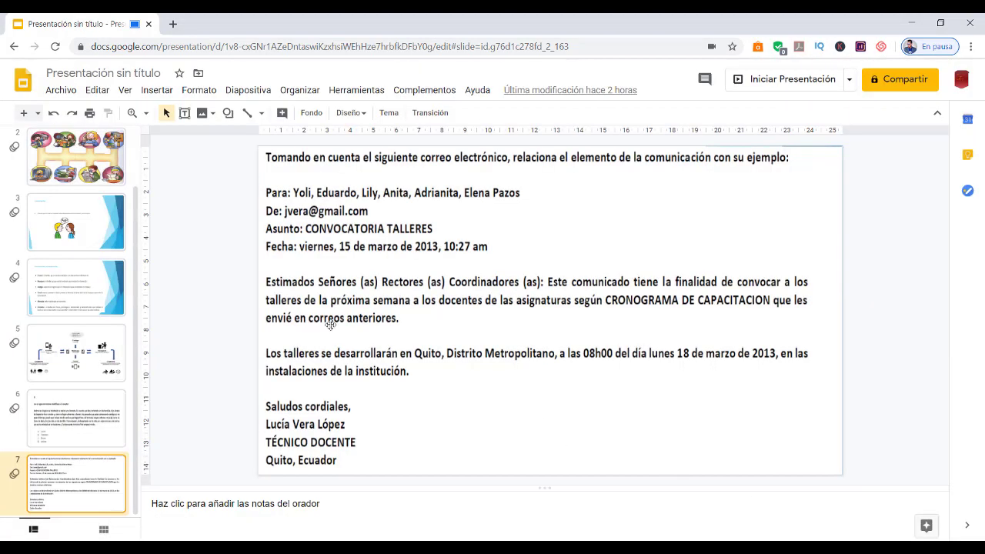
scroll(67, 149, up, 1)
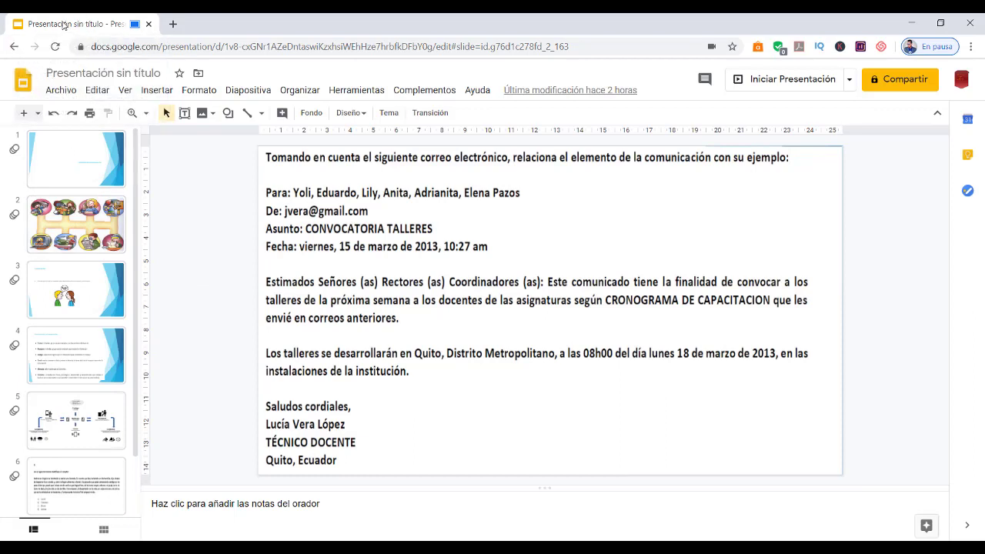
click(53, 146)
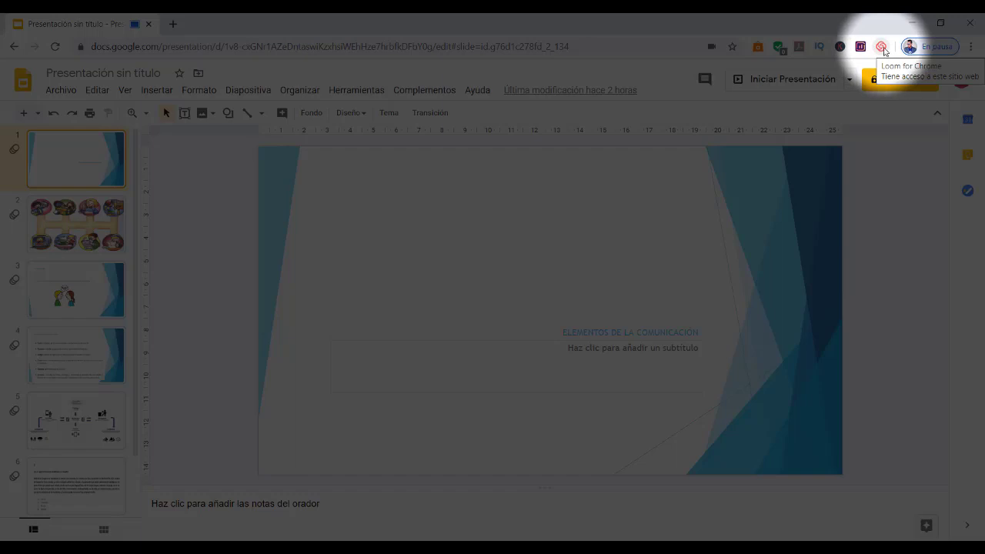
Step: Open the Loom recorder over the presentation, using Screen Only mode and Current Tab capture
click(882, 47)
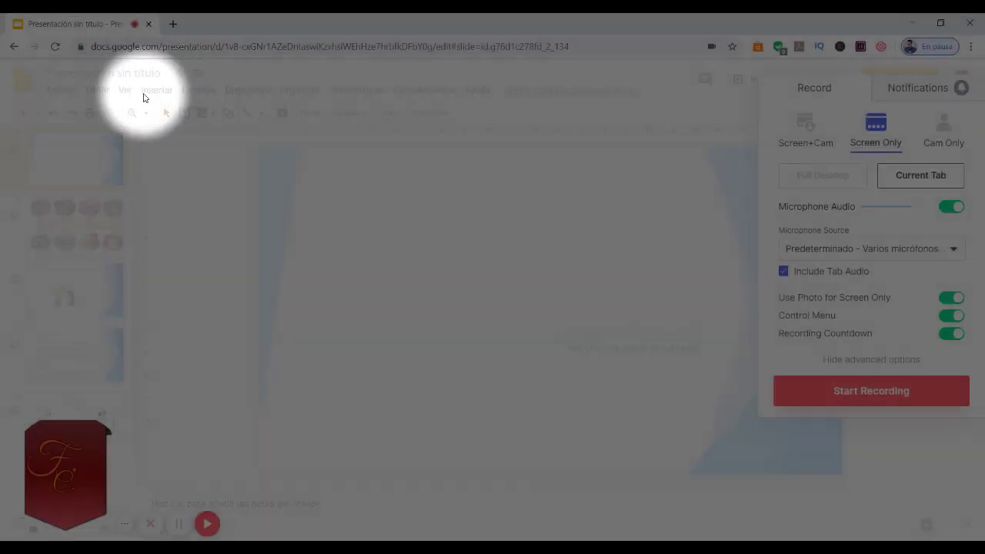
click(881, 47)
click(882, 46)
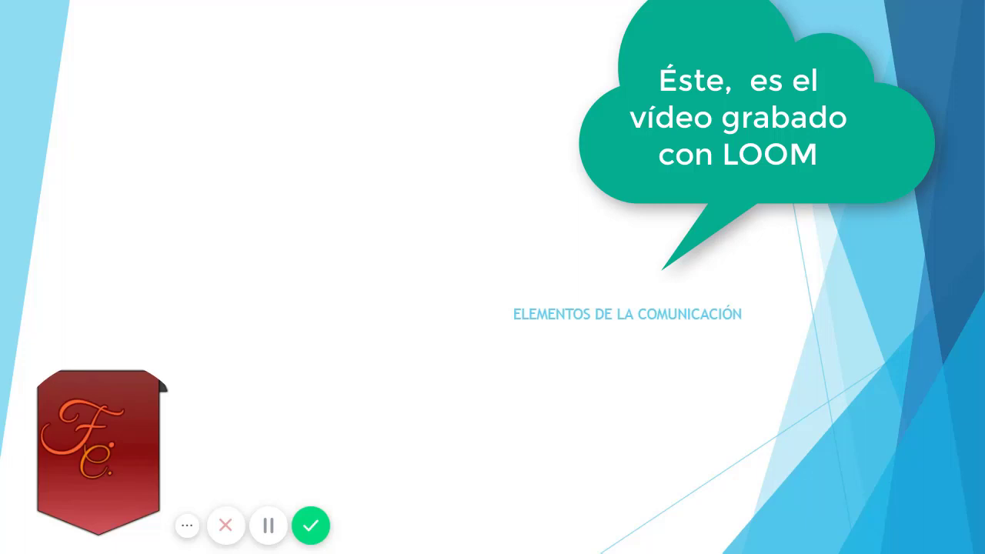
Step: Reposition the logo bubble slightly within the lower corner of the title slide during the recording
drag(121, 439, 118, 421)
drag(2, 420, 76, 472)
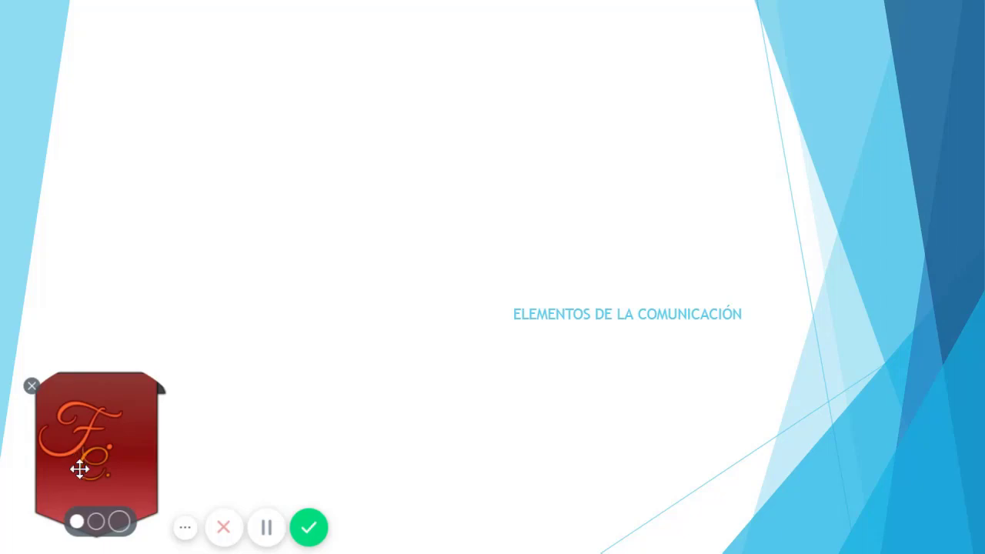
Step: Advance the recorded slideshow from the title slide to the slide defining the elements of communication
click(654, 377)
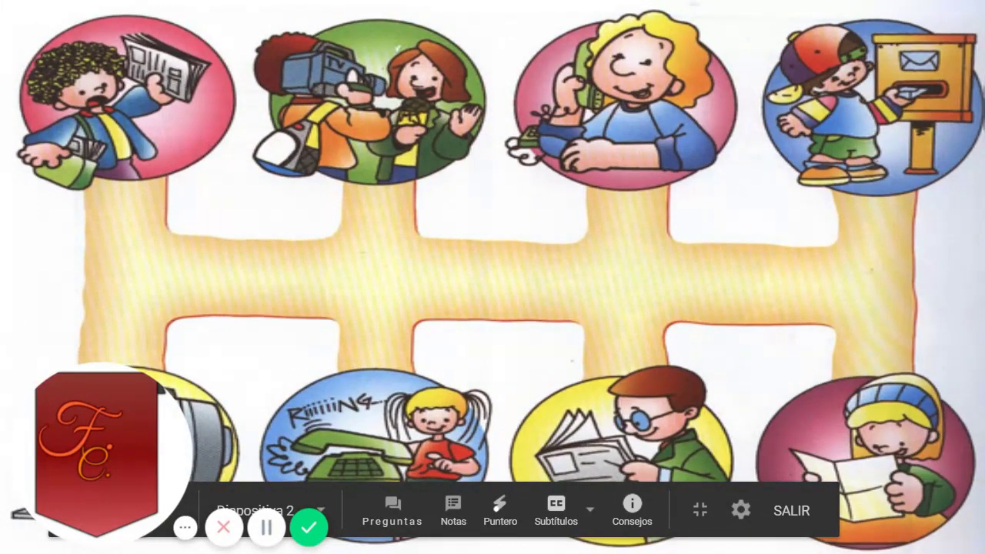
click(921, 355)
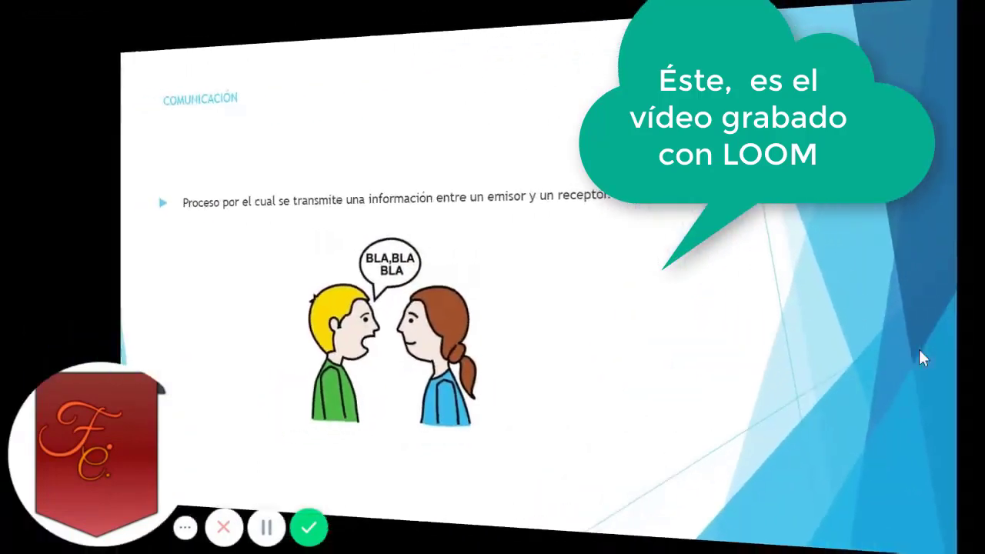
click(919, 348)
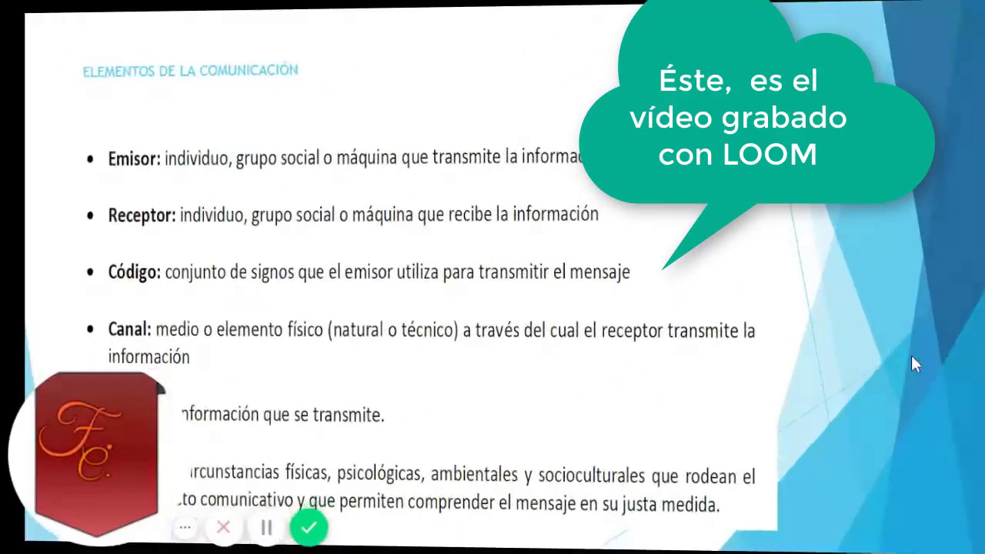
Step: Advance the recorded slideshow through the diagram and exercise slides to the e-mail matching exercise, and finish the Loom recording
click(911, 355)
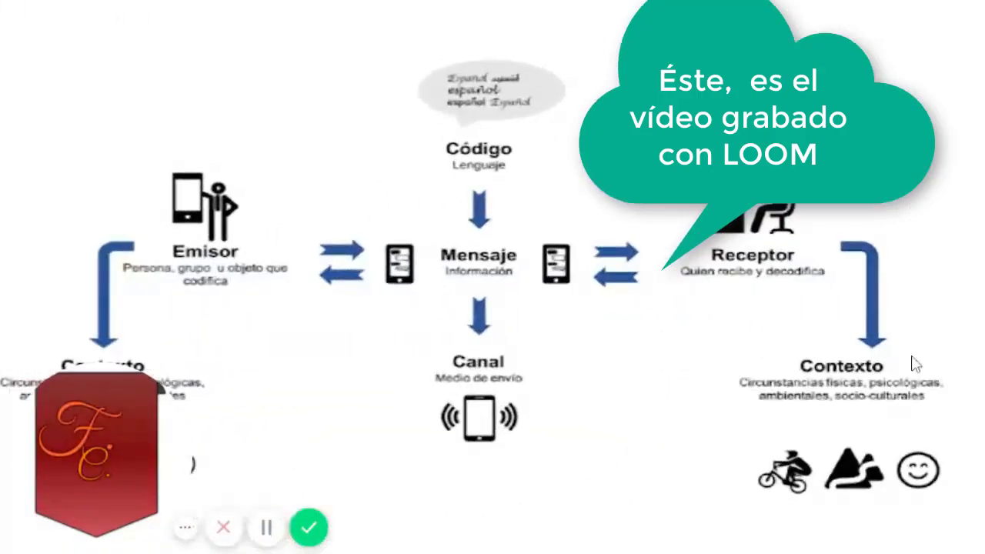
click(913, 359)
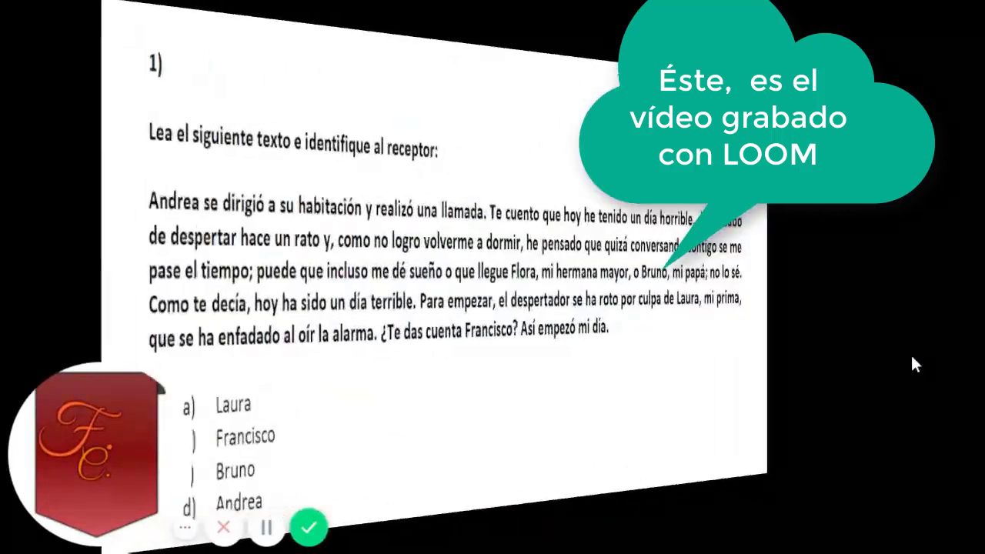
click(911, 355)
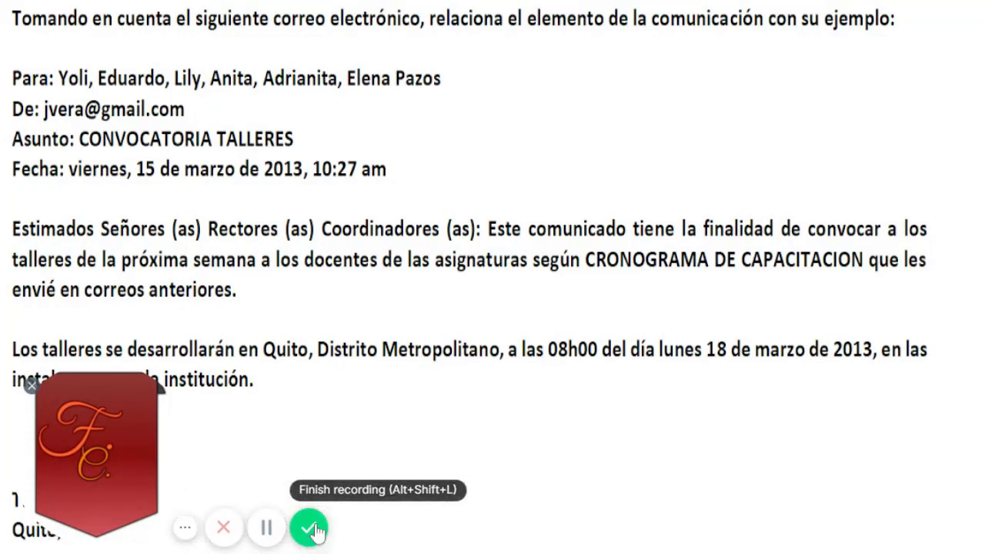
click(311, 528)
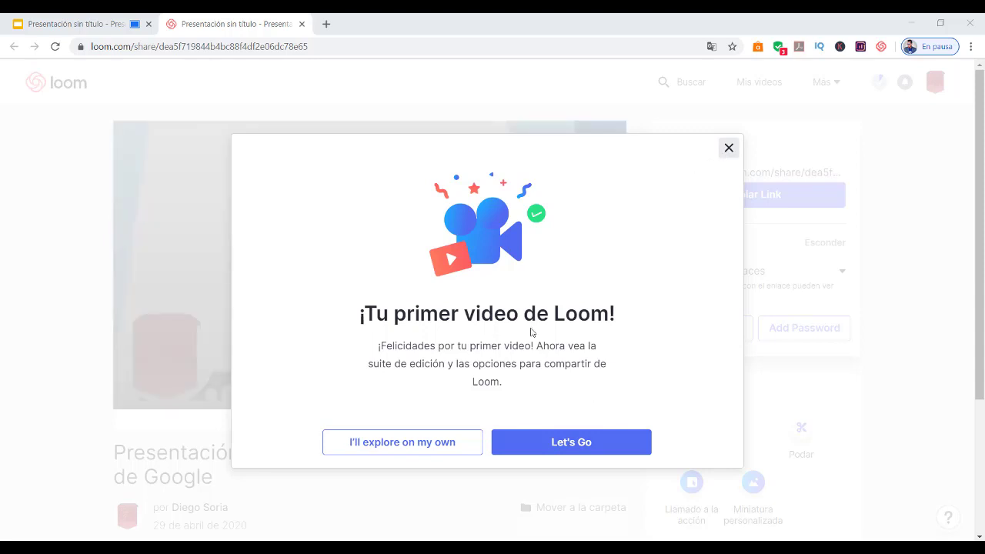
Step: Start the first-video tour and postpone its title-editing tip to return to the recorded video's page
click(574, 446)
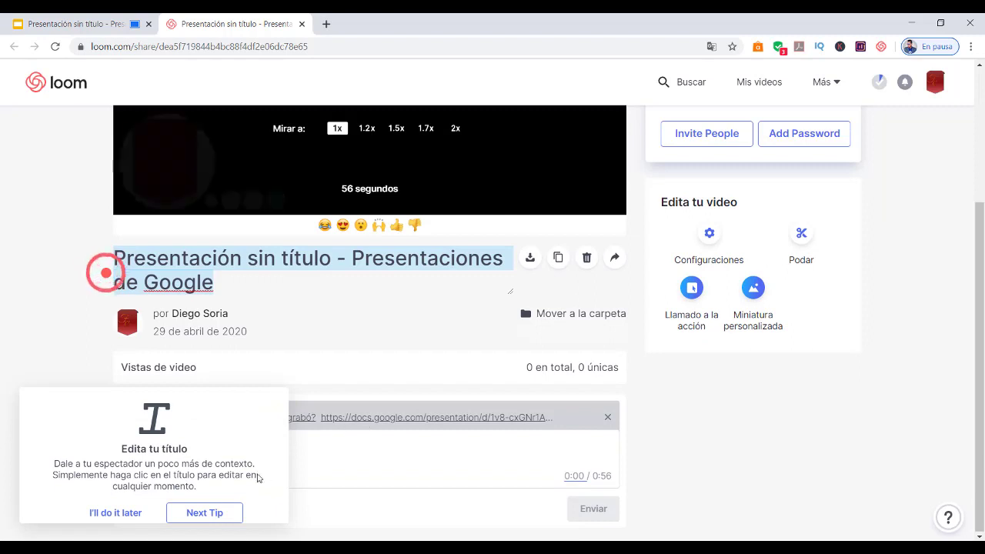
click(113, 514)
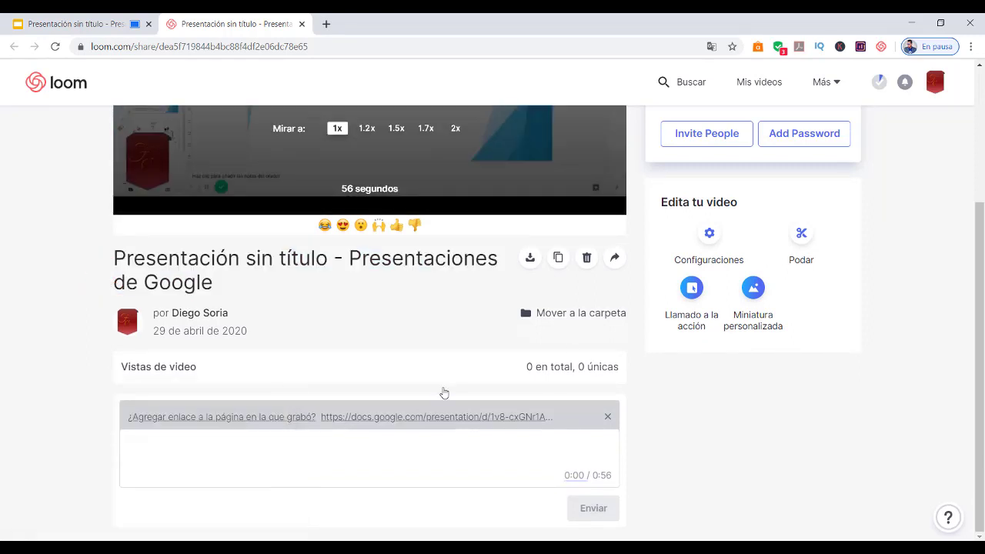
scroll(982, 246, up, 3)
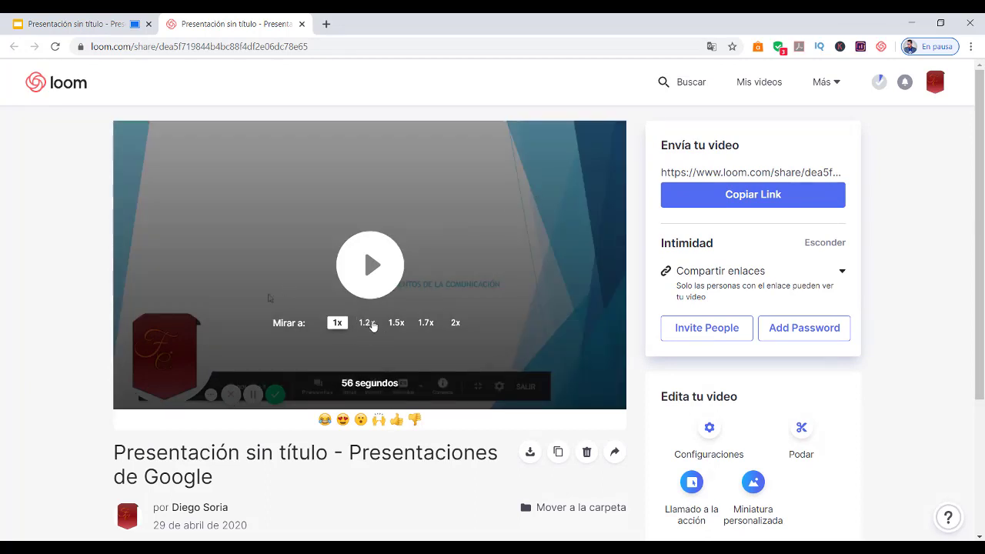
Step: Copy the recorded video's share link and select the link text
scroll(516, 388, down, 3)
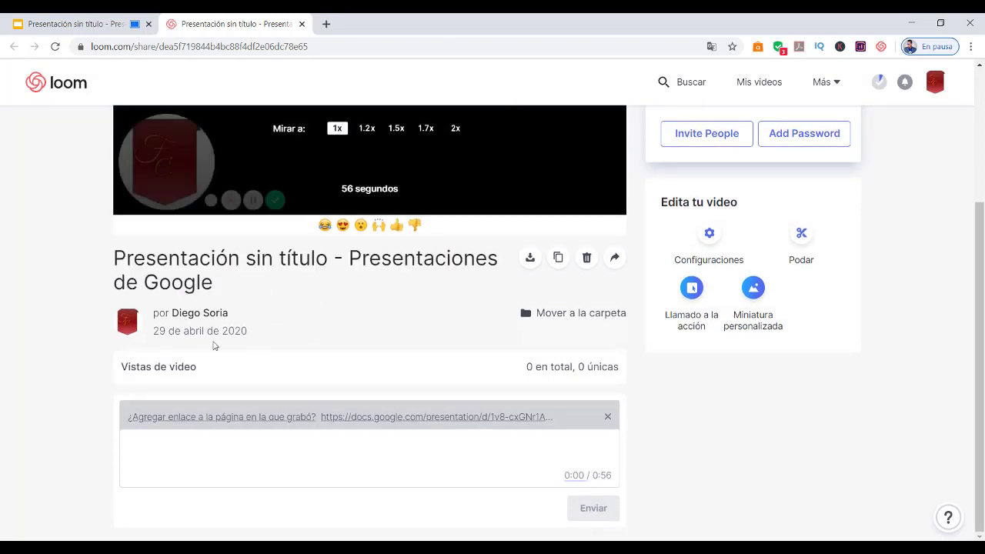
scroll(854, 339, up, 1)
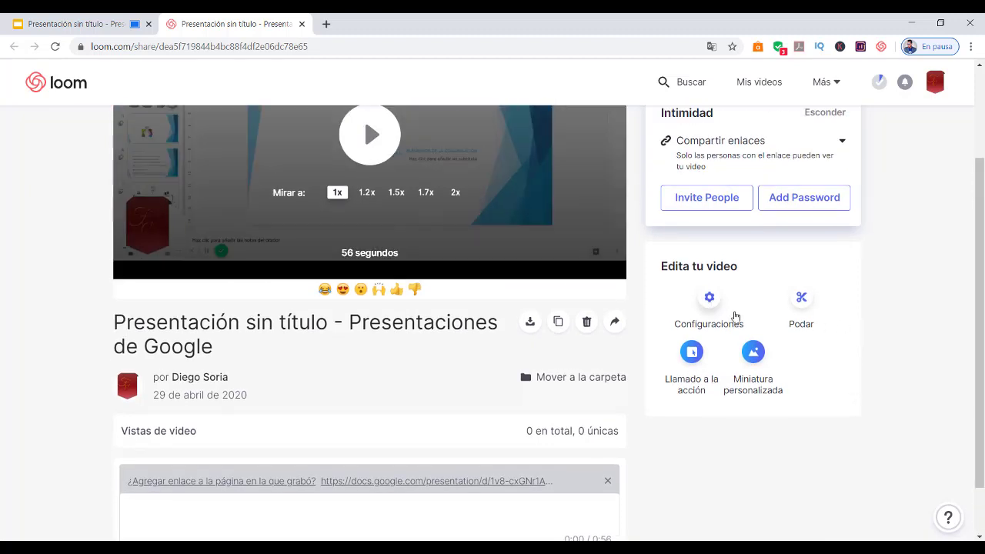
drag(980, 307, 983, 214)
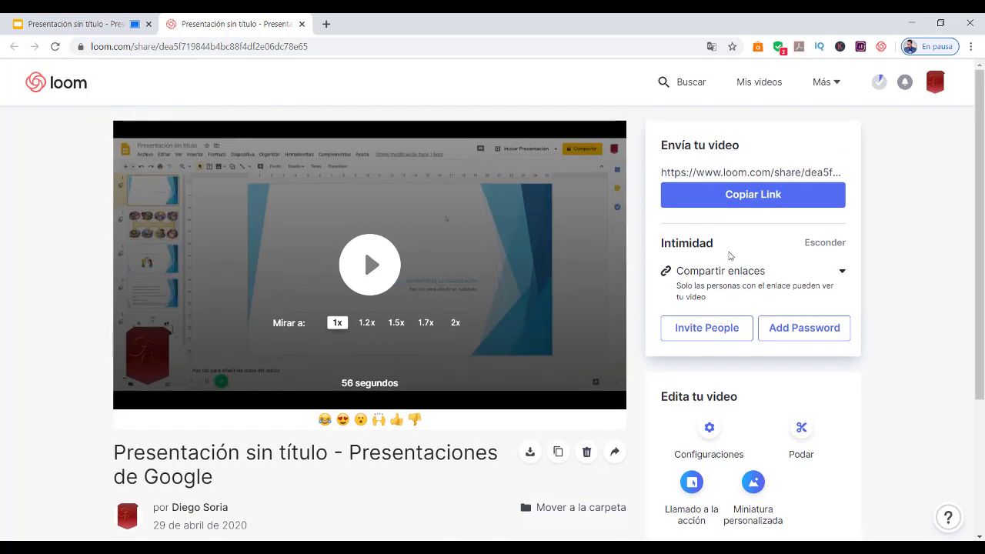
click(754, 198)
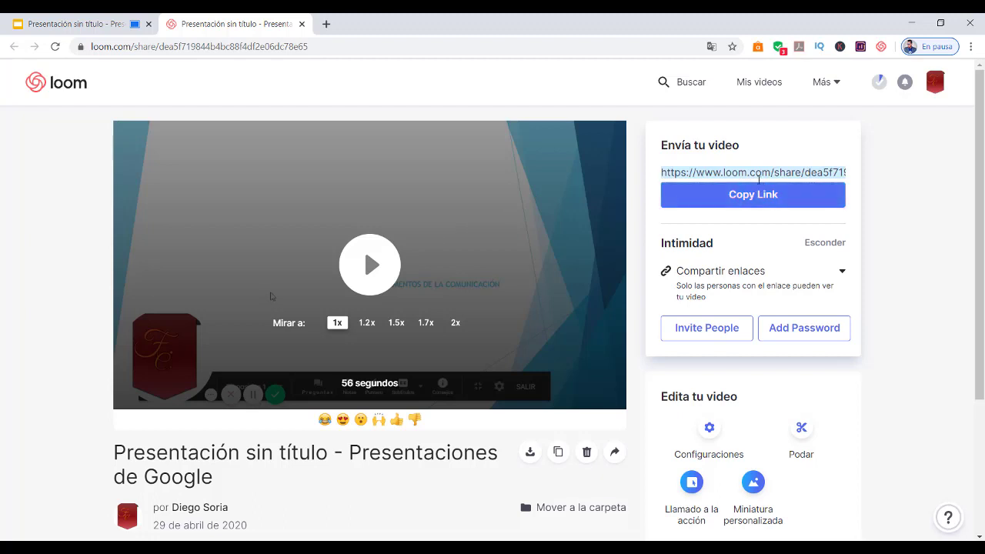
click(757, 172)
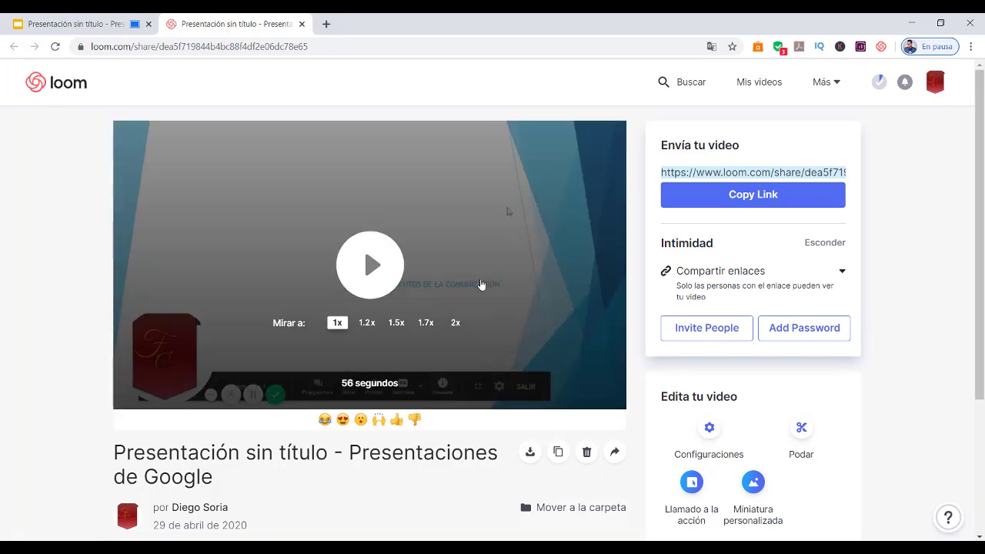
Step: Open the trimming editor for the recorded video
scroll(481, 287, down, 3)
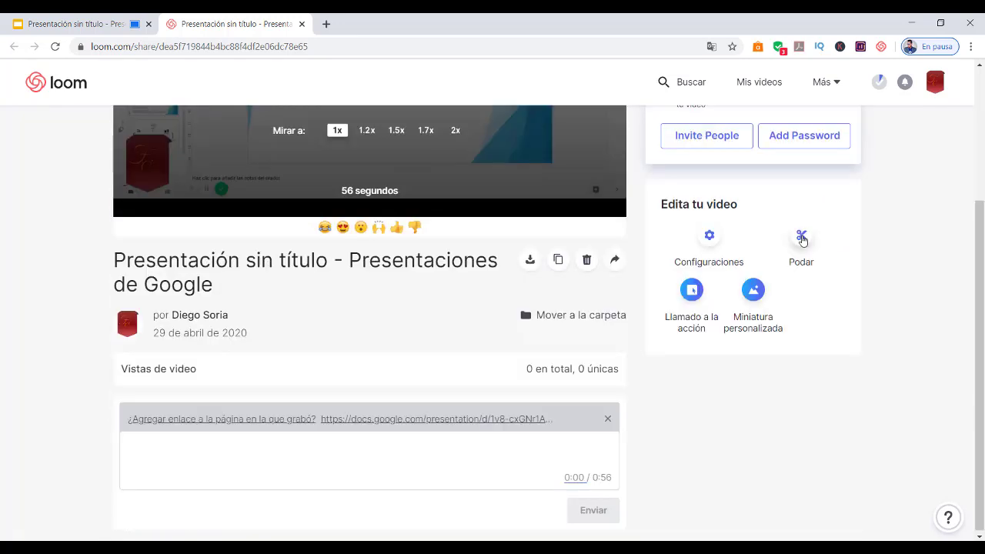
click(801, 238)
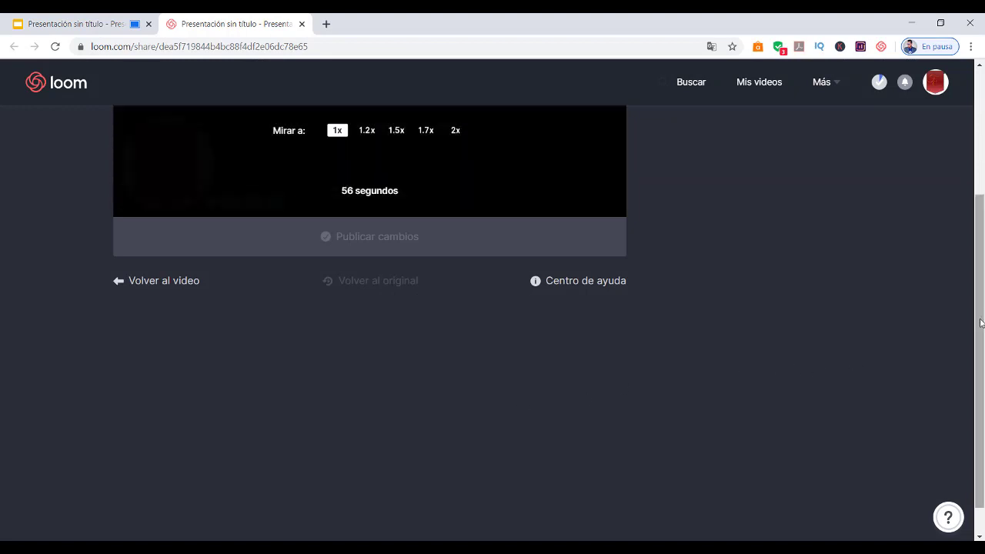
scroll(308, 347, up, 3)
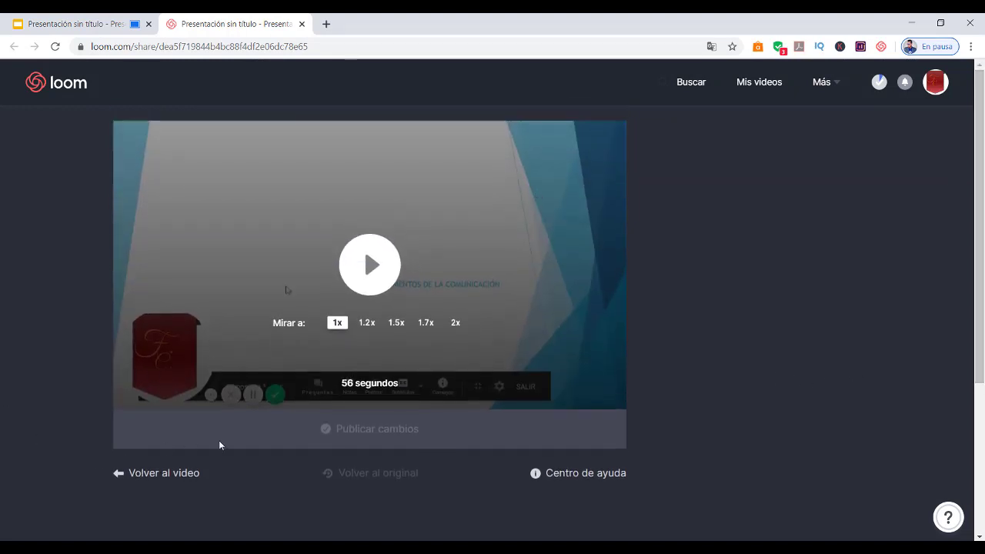
Step: Try marking almost the whole video for removal, with the range set from 0:00.2 to 0:54.4
drag(150, 351, 613, 392)
mouse_move(120, 348)
mouse_down()
mouse_move(119, 360)
mouse_move(132, 362)
mouse_up()
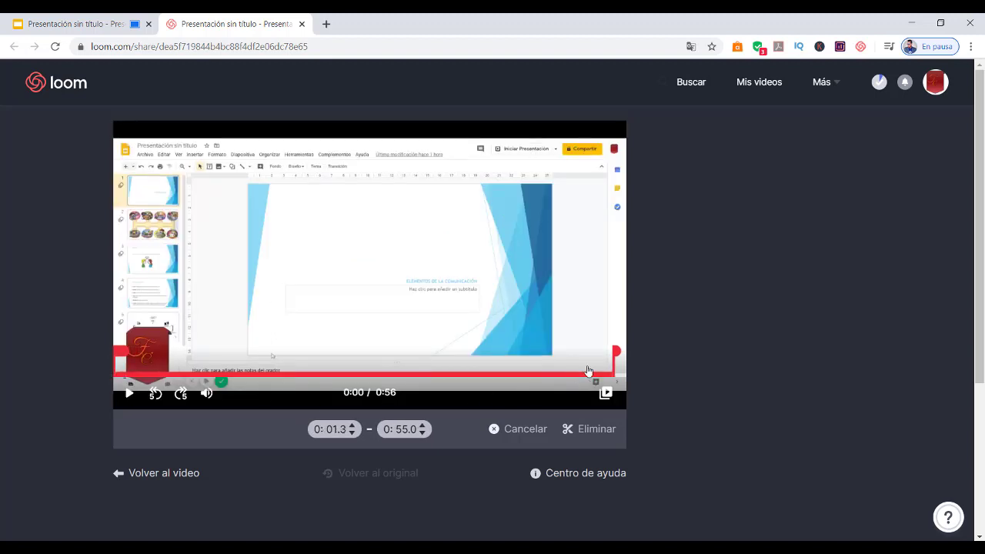
drag(617, 351, 612, 352)
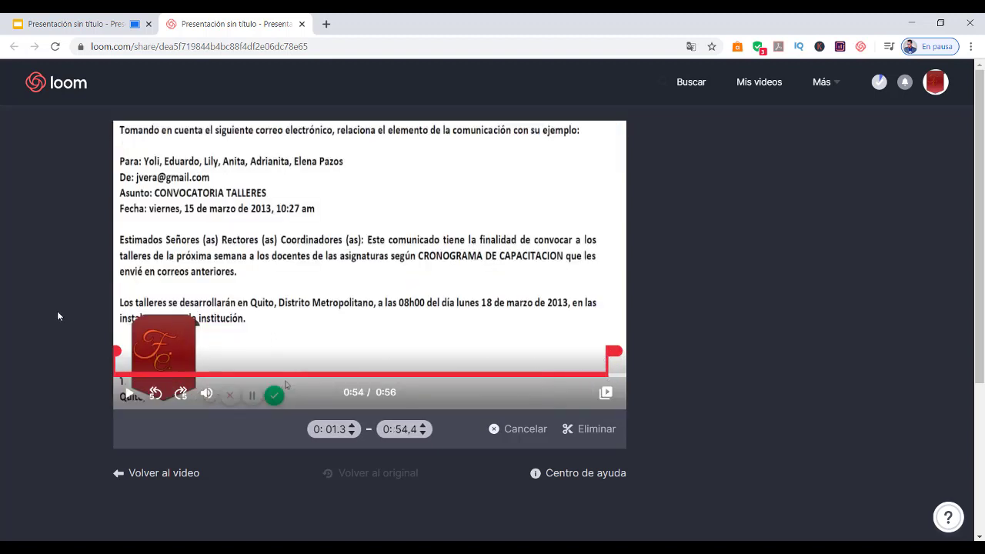
drag(108, 356, 110, 355)
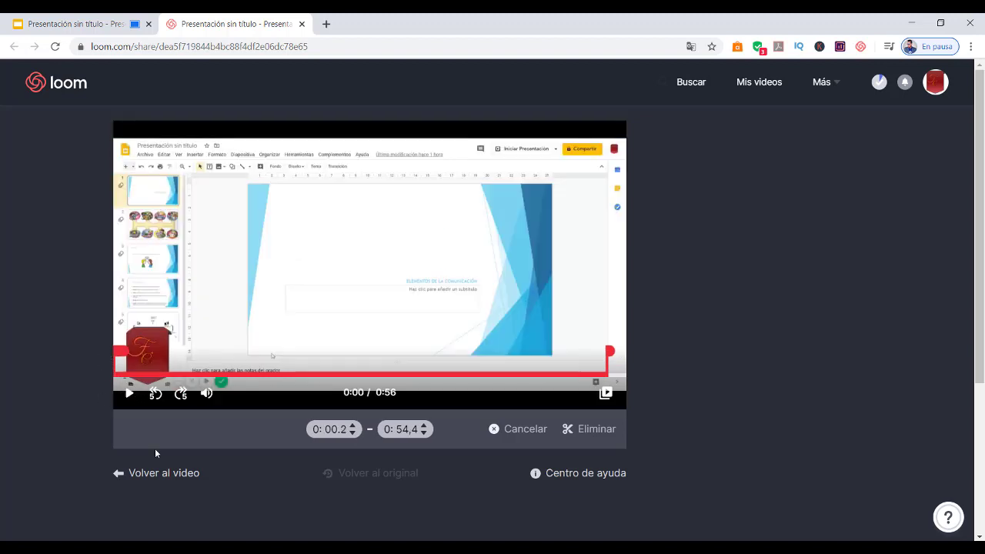
Step: Shift the removal range to the last seconds of the video and cut out that closing segment
scroll(630, 315, down, 1)
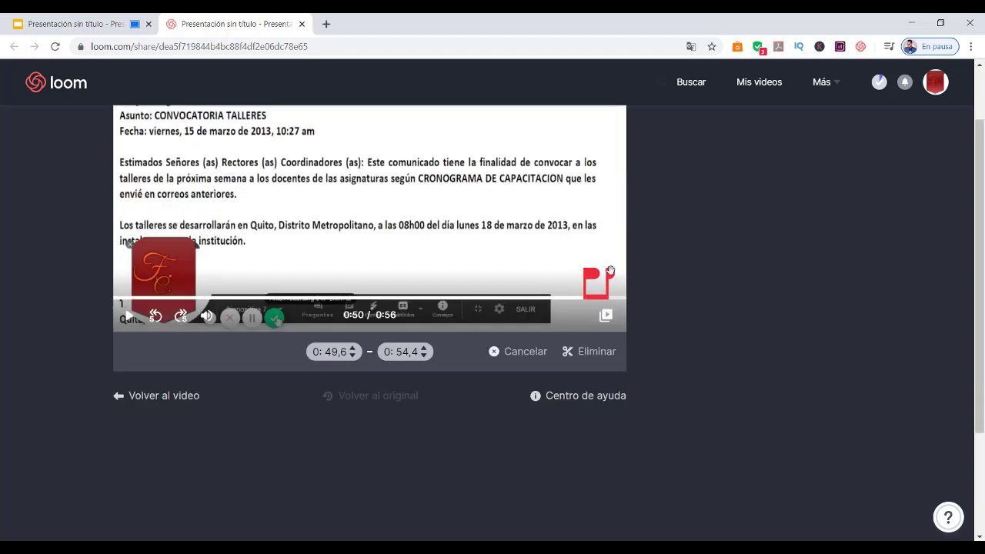
drag(610, 271, 620, 291)
click(584, 353)
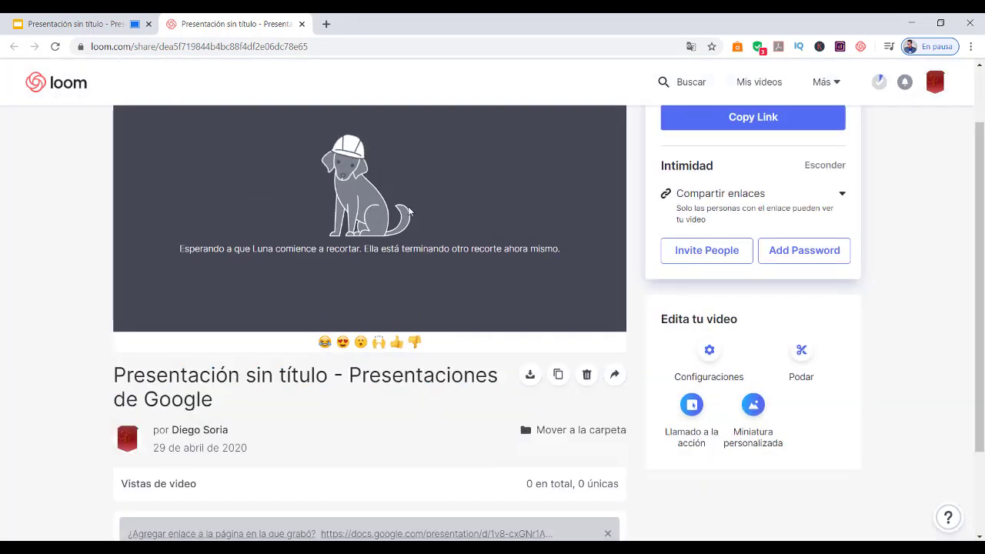
scroll(982, 235, up, 1)
scroll(983, 235, up, 1)
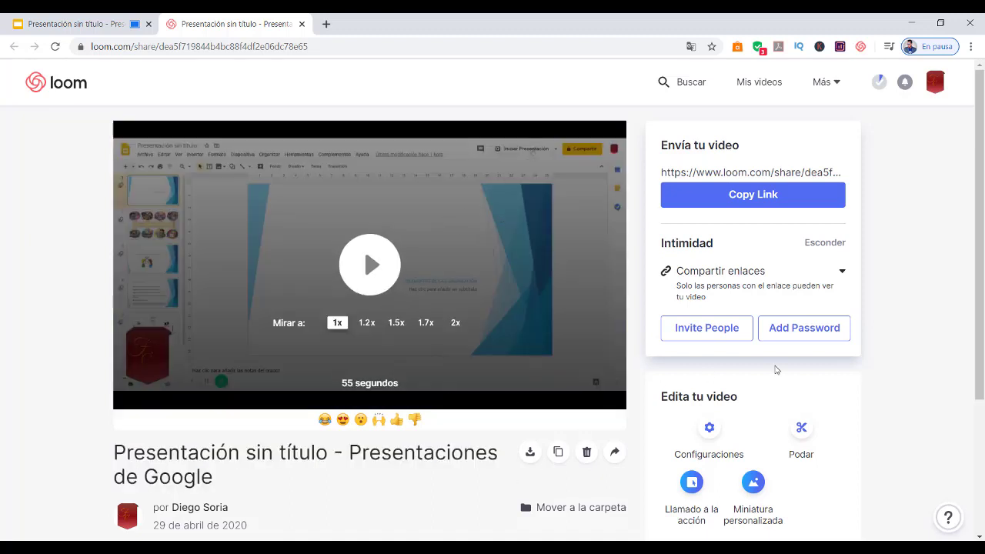
Step: Download the trimmed presentation video to the computer
scroll(982, 351, down, 3)
scroll(983, 352, down, 2)
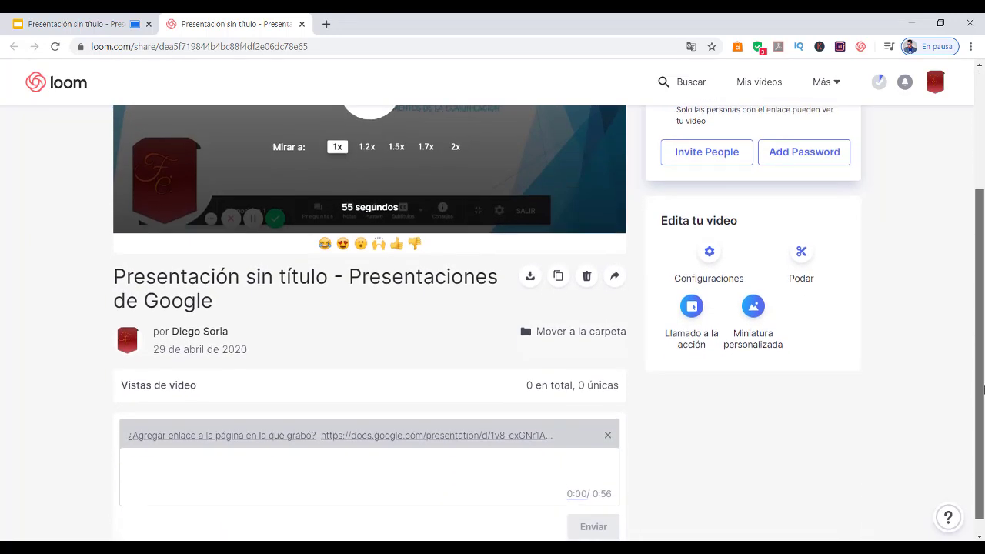
scroll(982, 292, up, 5)
scroll(982, 245, down, 2)
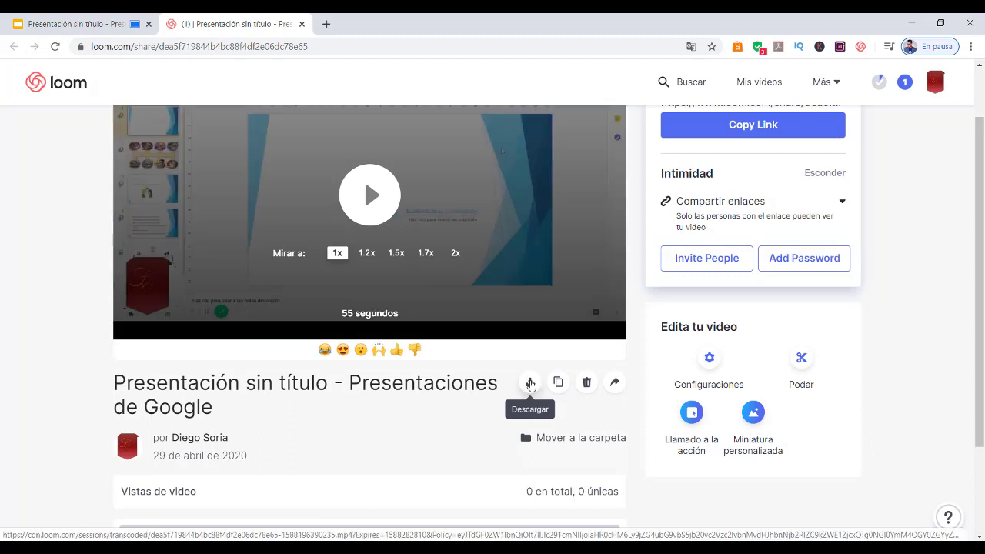
click(530, 383)
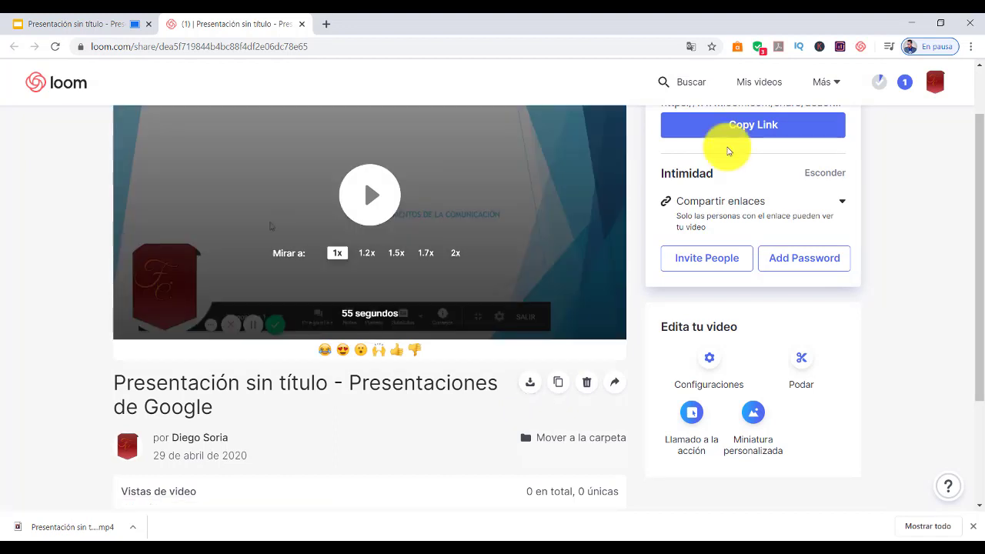
Step: Open the personal video library and rename the presentation recording as "clase de prueba 1"
click(748, 83)
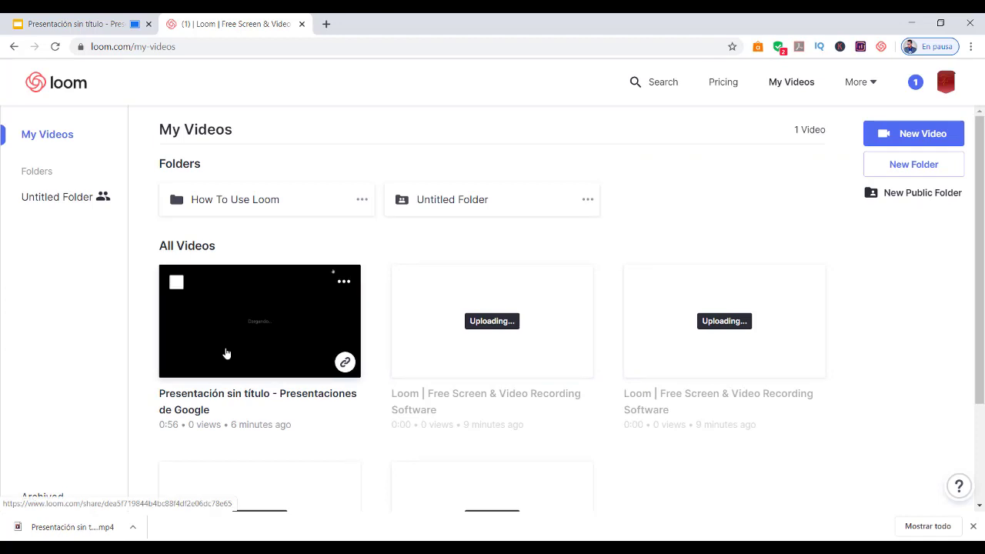
click(192, 395)
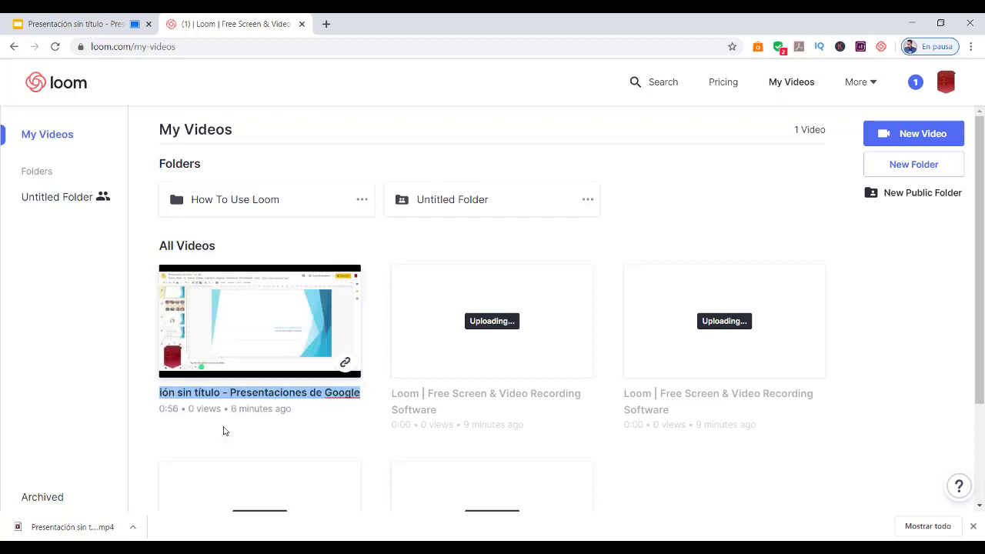
click(295, 395)
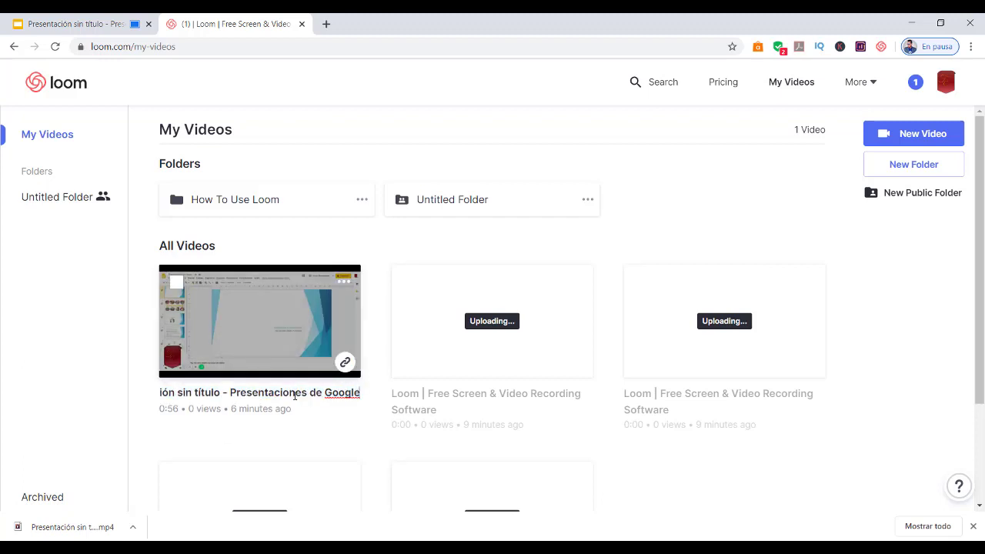
key(BackSpace)
key(BackSpace)
key(BackSpace)
key(BackSpace)
key(BackSpace)
key(BackSpace)
key(BackSpace)
key(BackSpace)
key(BackSpace)
key(BackSpace)
key(BackSpace)
key(BackSpace)
key(BackSpace)
key(BackSpace)
key(BackSpace)
key(BackSpace)
key(BackSpace)
key(BackSpace)
key(BackSpace)
key(BackSpace)
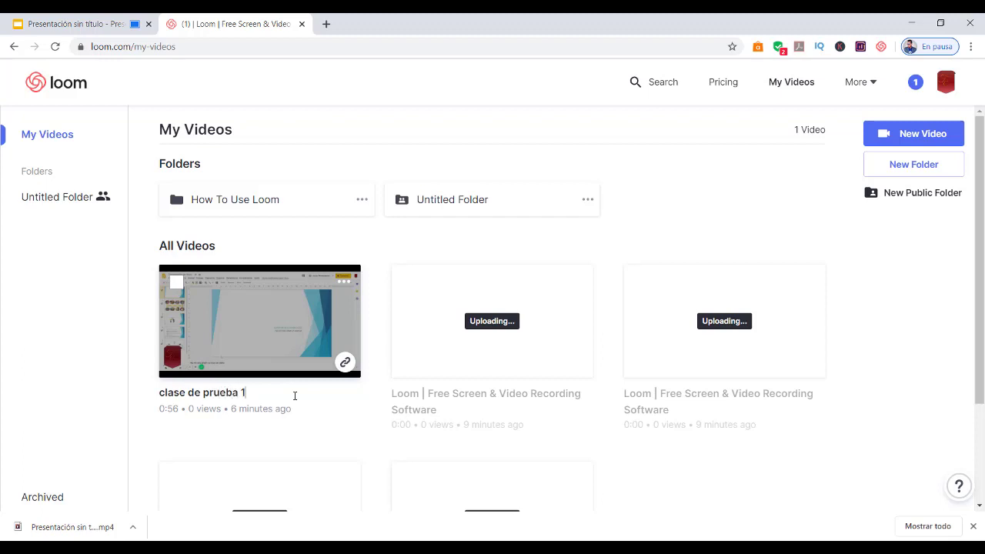
click(312, 403)
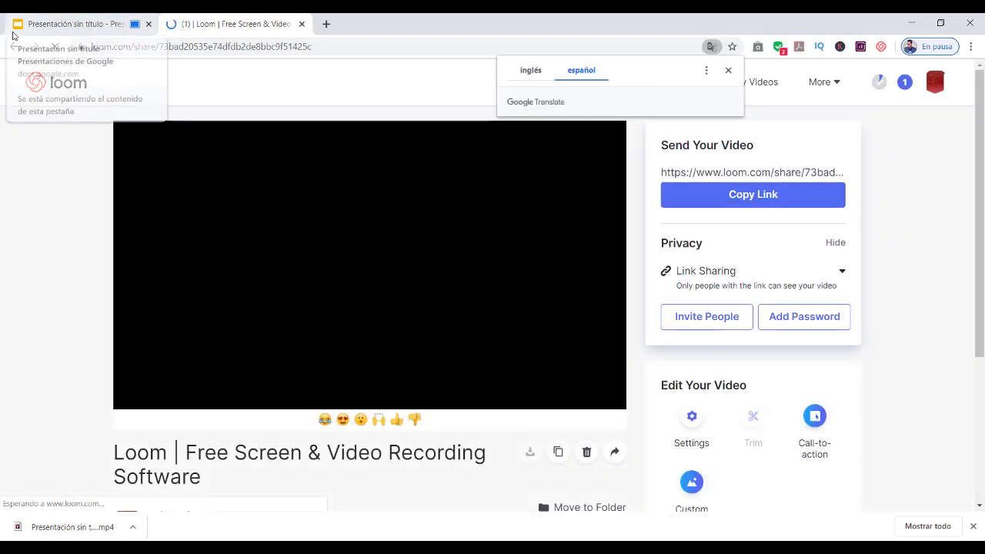
click(14, 46)
Step: Open the downloaded MP4 in the media player, play its opening seconds, pause it and close the player
click(132, 527)
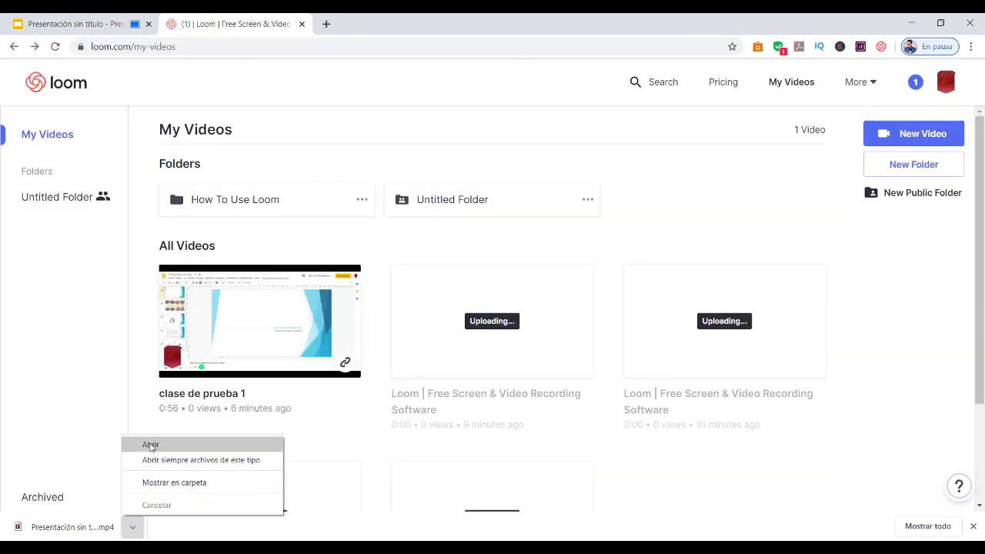
click(151, 444)
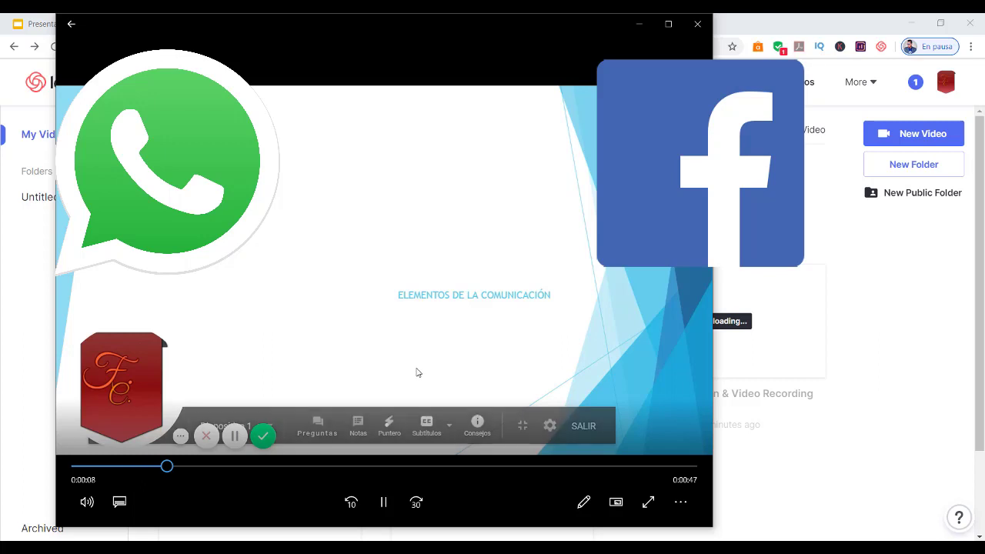
click(382, 502)
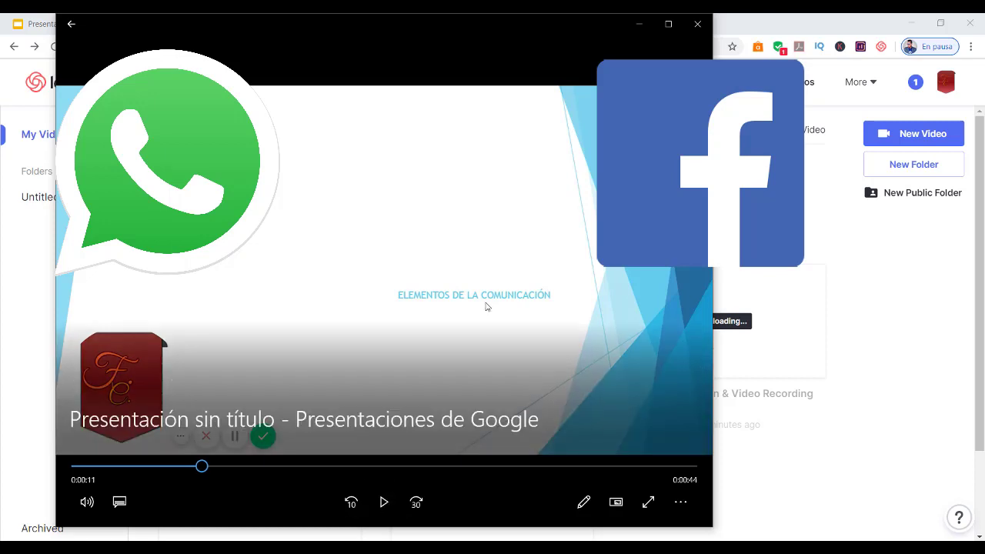
click(699, 25)
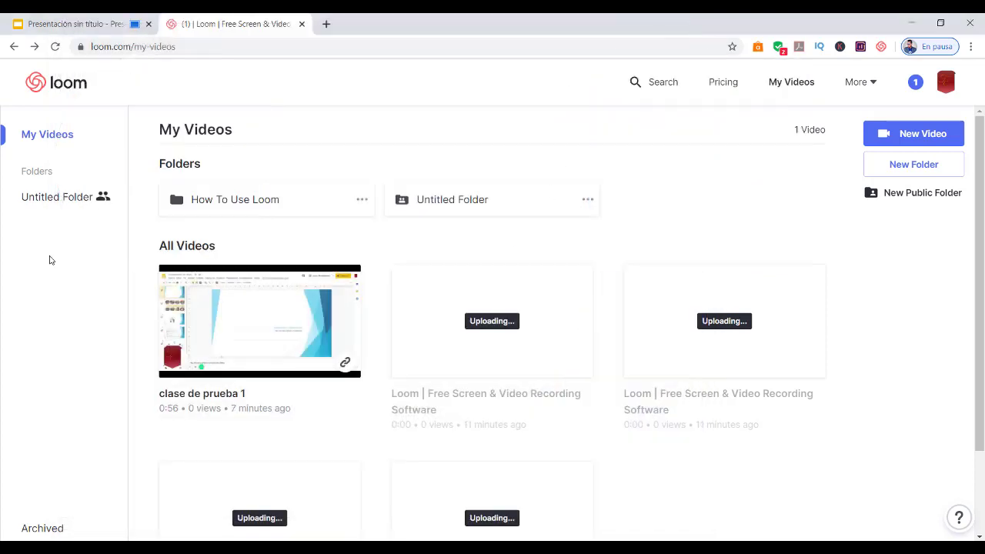